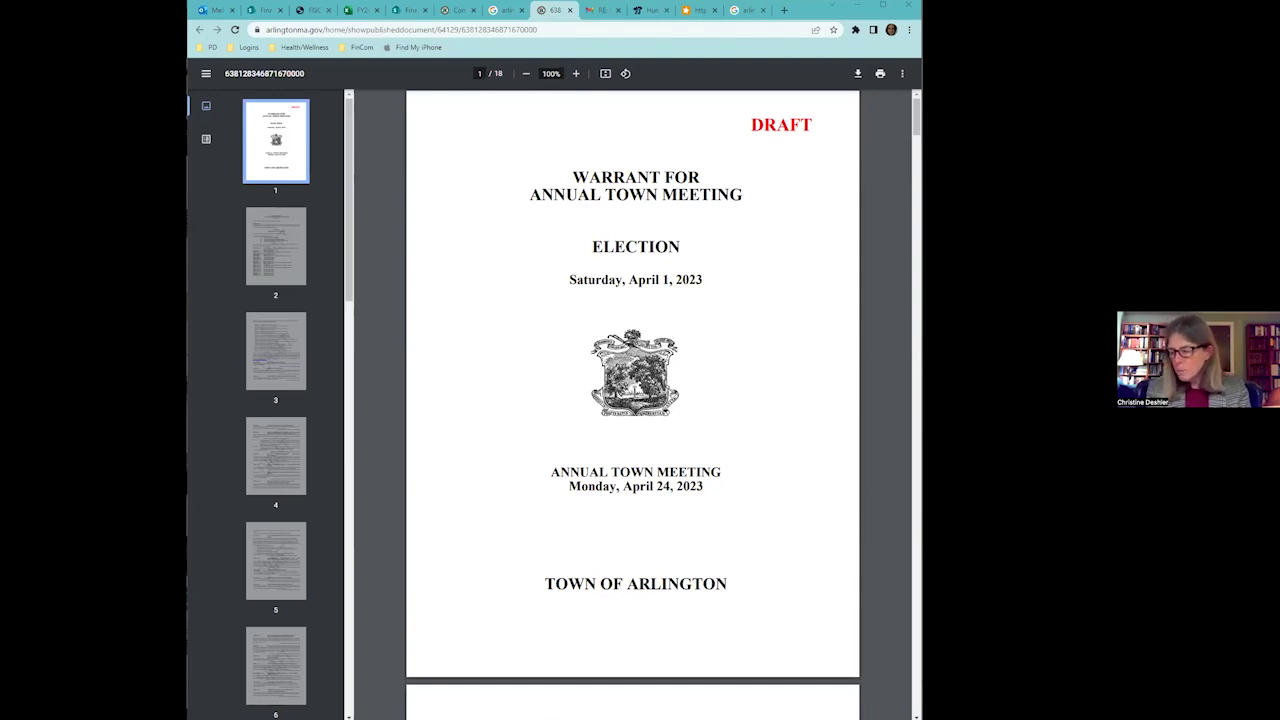
Switch to the FY24 Central Tracker & Schedule workbook and enter Health Insurance as the financial item for 3/27/2023
{"action": "left_click", "coordinate": [360, 10]}
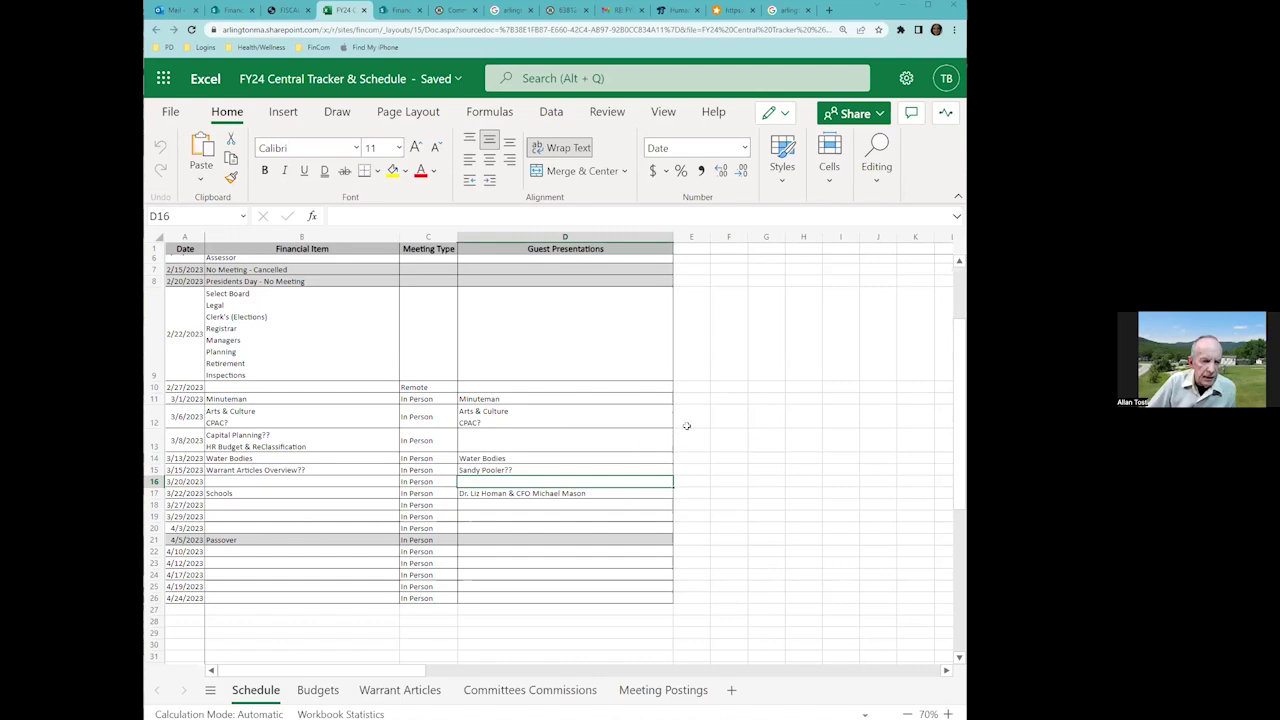
{"action": "left_click", "coordinate": [320, 514]}
{"action": "left_click", "coordinate": [298, 502]}
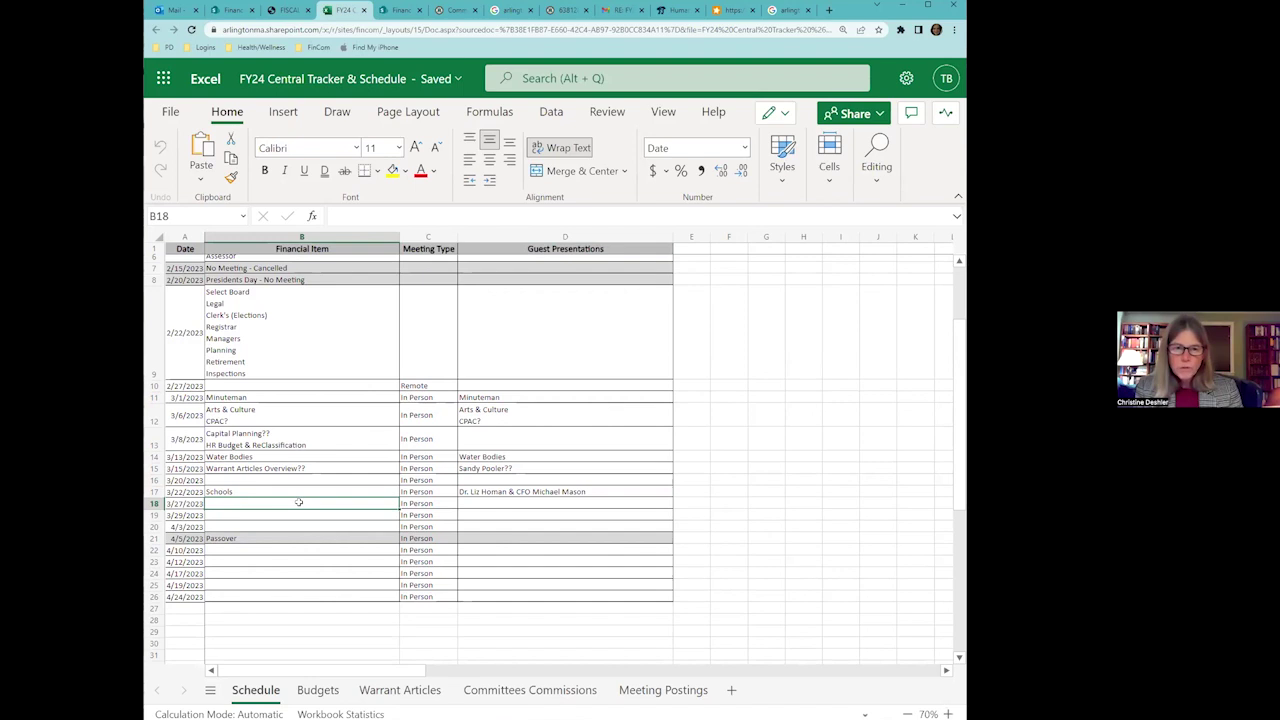
{"action": "double_click", "coordinate": [298, 502]}
{"action": "type", "text": "Health & Human Services Arlington Youth Counseling Center"}
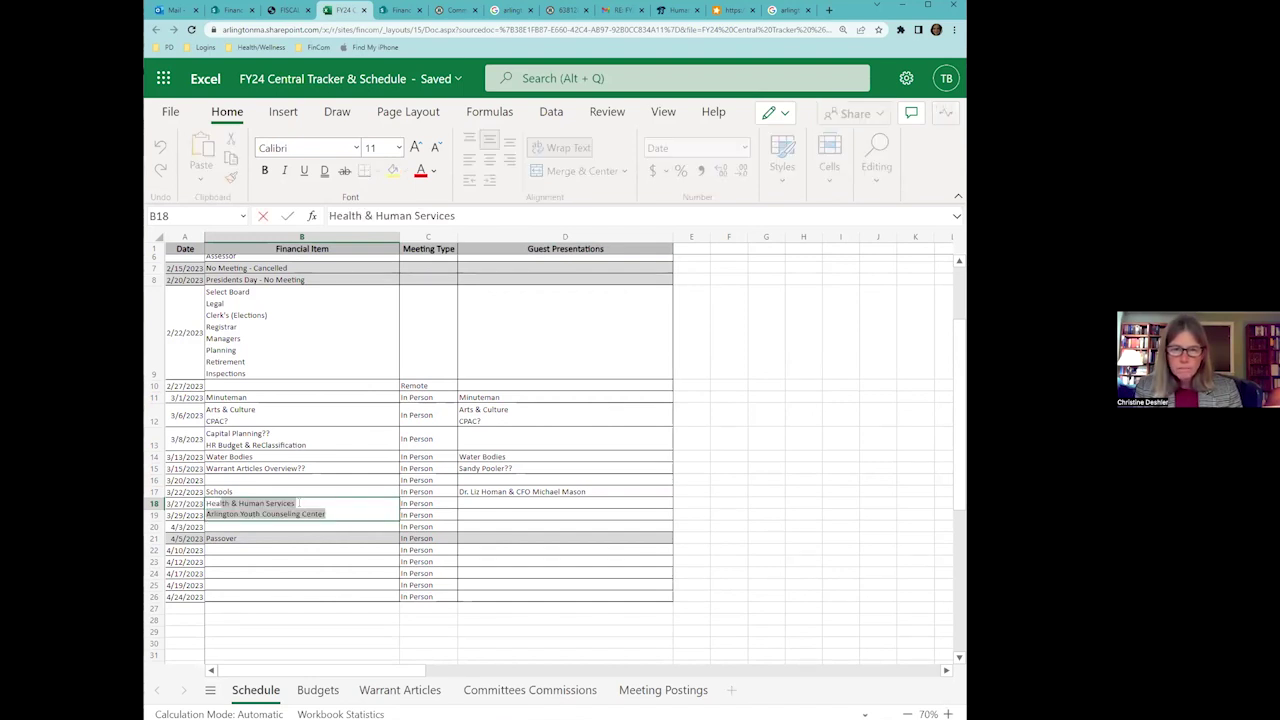
{"action": "type", "text": "Health Insujra"}
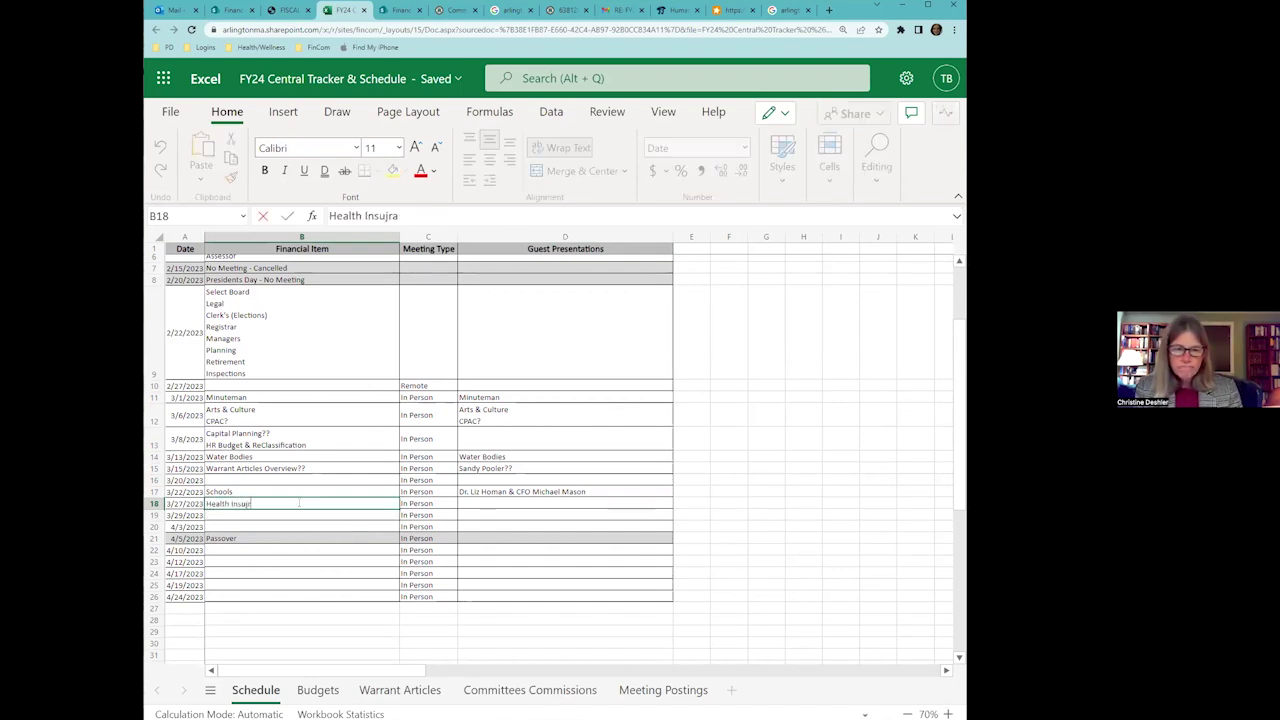
{"action": "key", "text": "BackSpace"}
{"action": "key", "text": "BackSpace"}
{"action": "key", "text": "BackSpace"}
{"action": "type", "text": "rance"}
{"action": "key", "text": "Tab"}
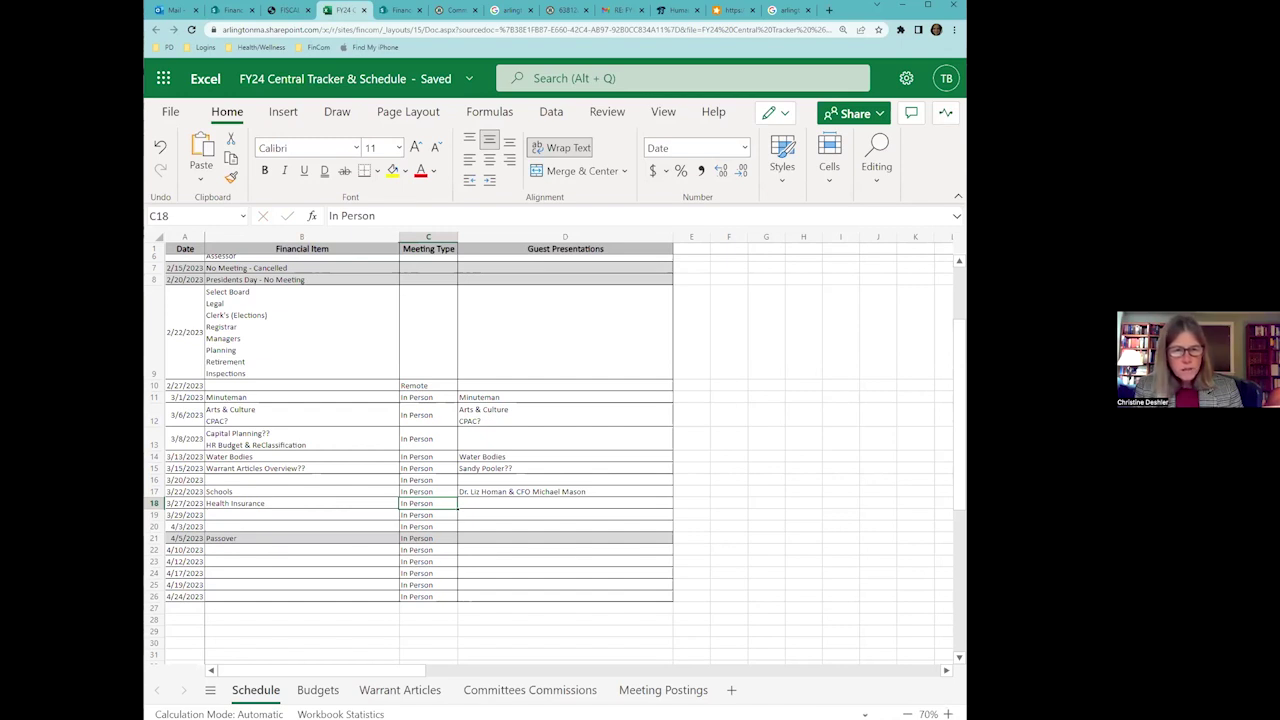
Set the meeting type for 2/22/2023 to Remote
{"action": "left_click", "coordinate": [408, 324]}
{"action": "type", "text": "Remote"}
{"action": "key", "text": "Return"}
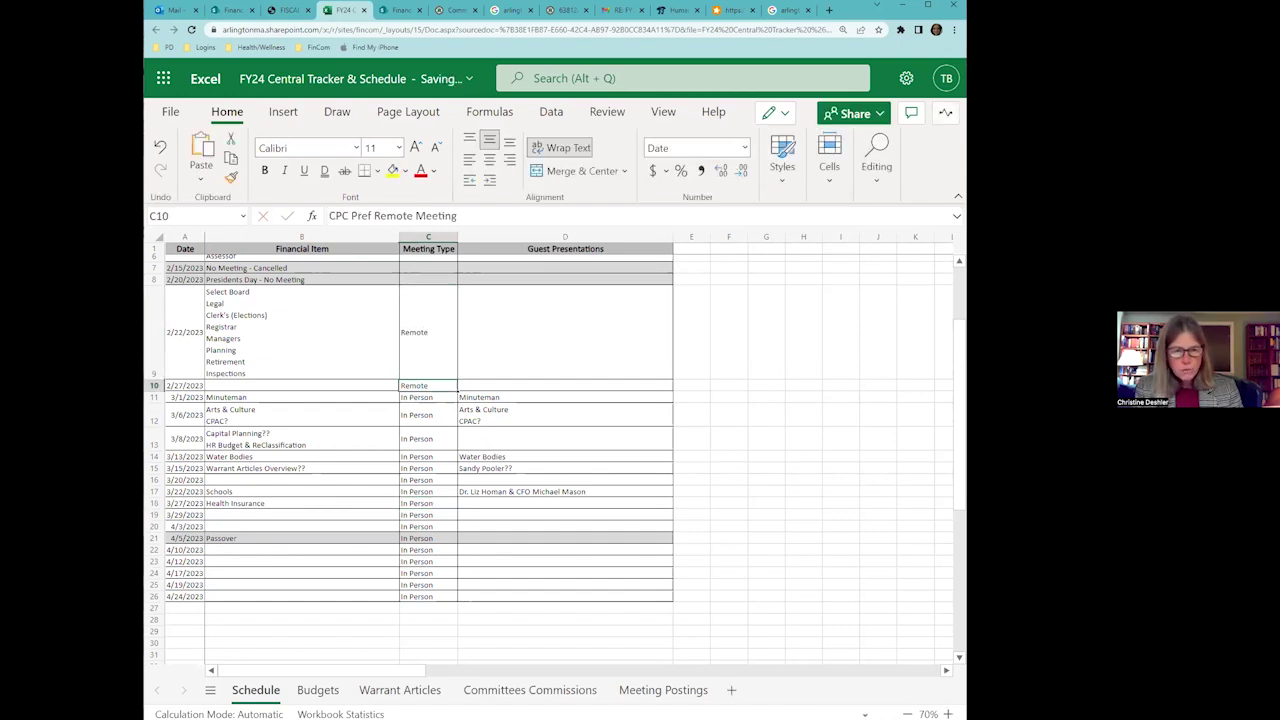
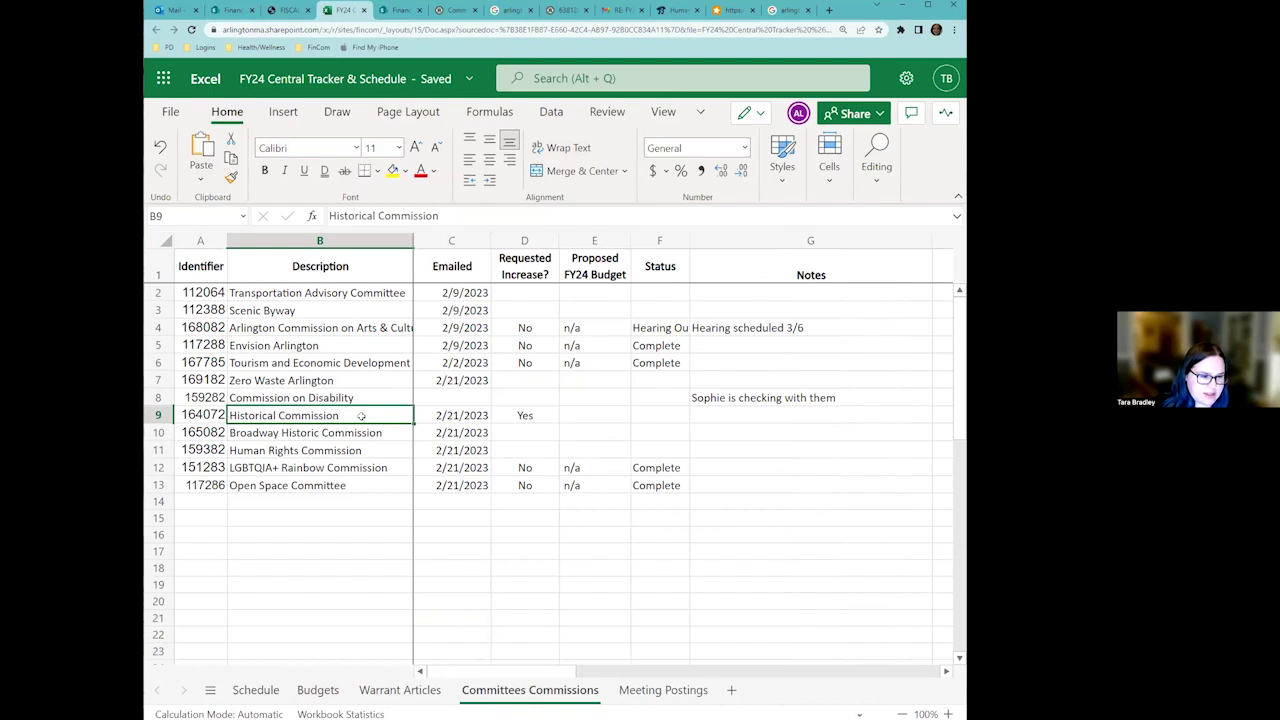
{"action": "left_click", "coordinate": [331, 481]}
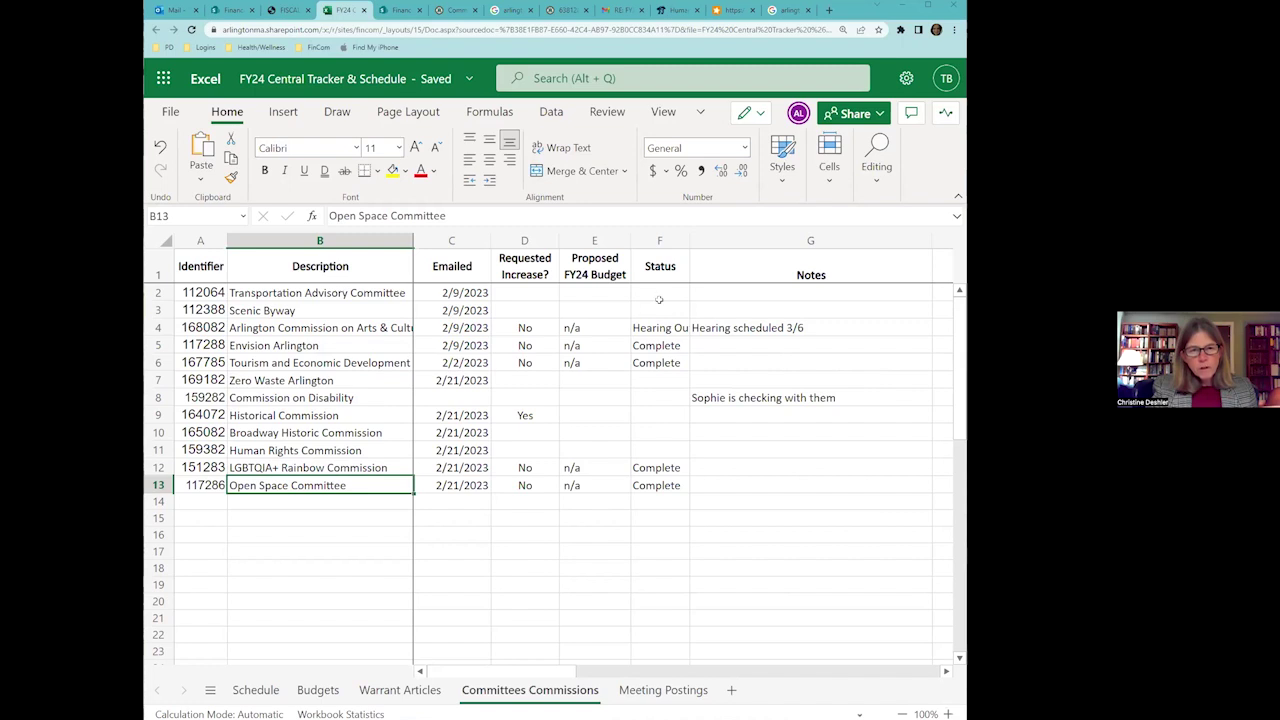
{"action": "left_click", "coordinate": [652, 328]}
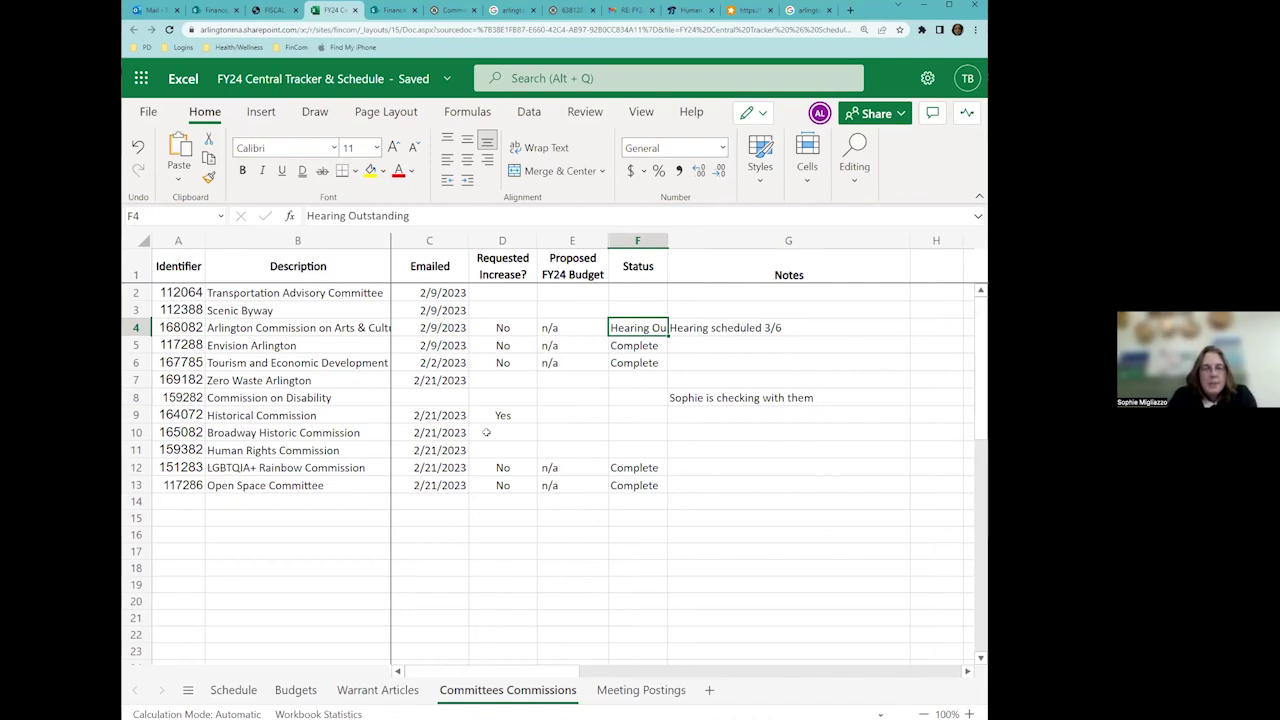
{"action": "left_click", "coordinate": [462, 396]}
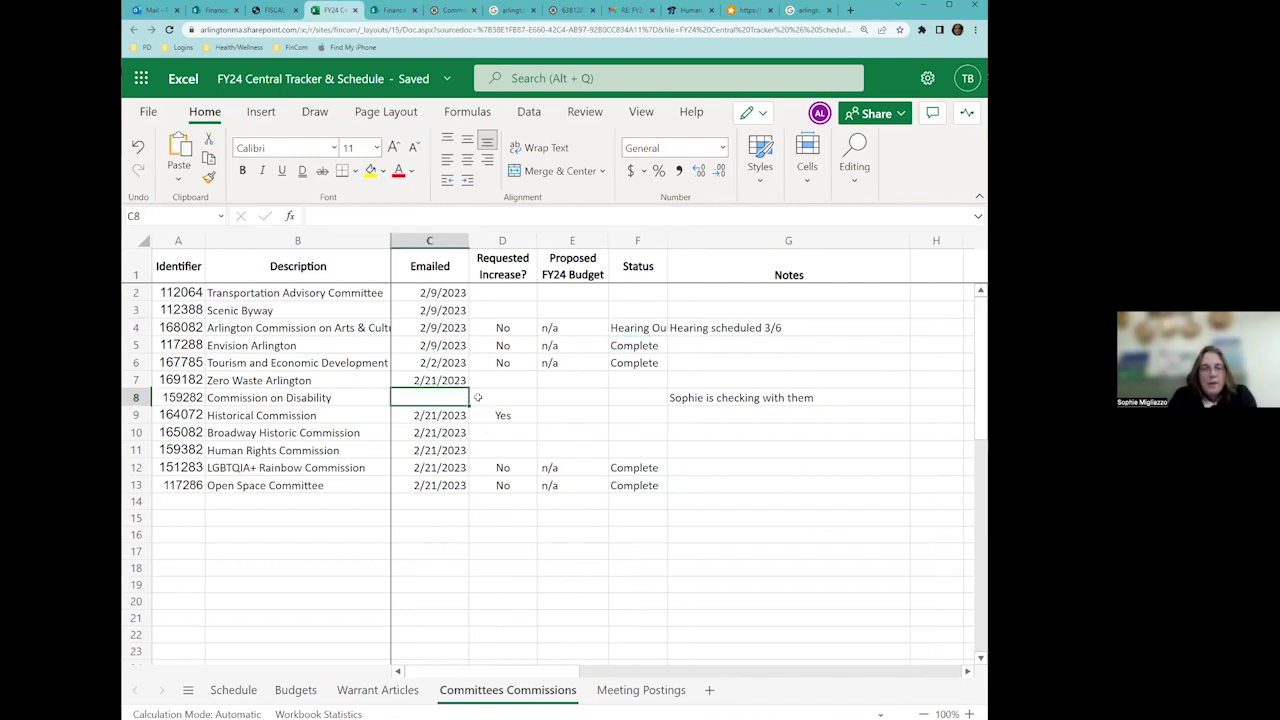
{"action": "left_click", "coordinate": [487, 398]}
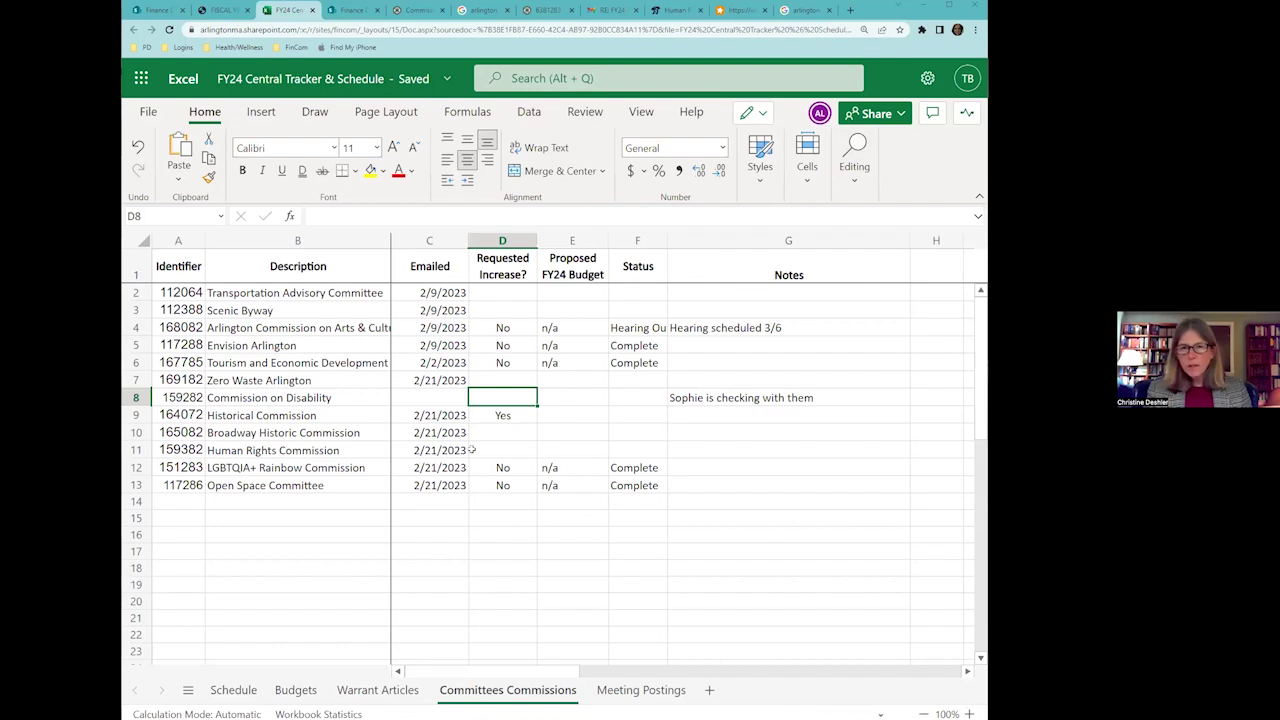
Fill in the Human Rights Commission row with requested increase No, proposed FY24 budget n/a and status Complete
{"action": "left_click", "coordinate": [508, 449]}
{"action": "type", "text": "No"}
{"action": "key", "text": "Tab"}
{"action": "type", "text": "n/a"}
{"action": "key", "text": "Tab"}
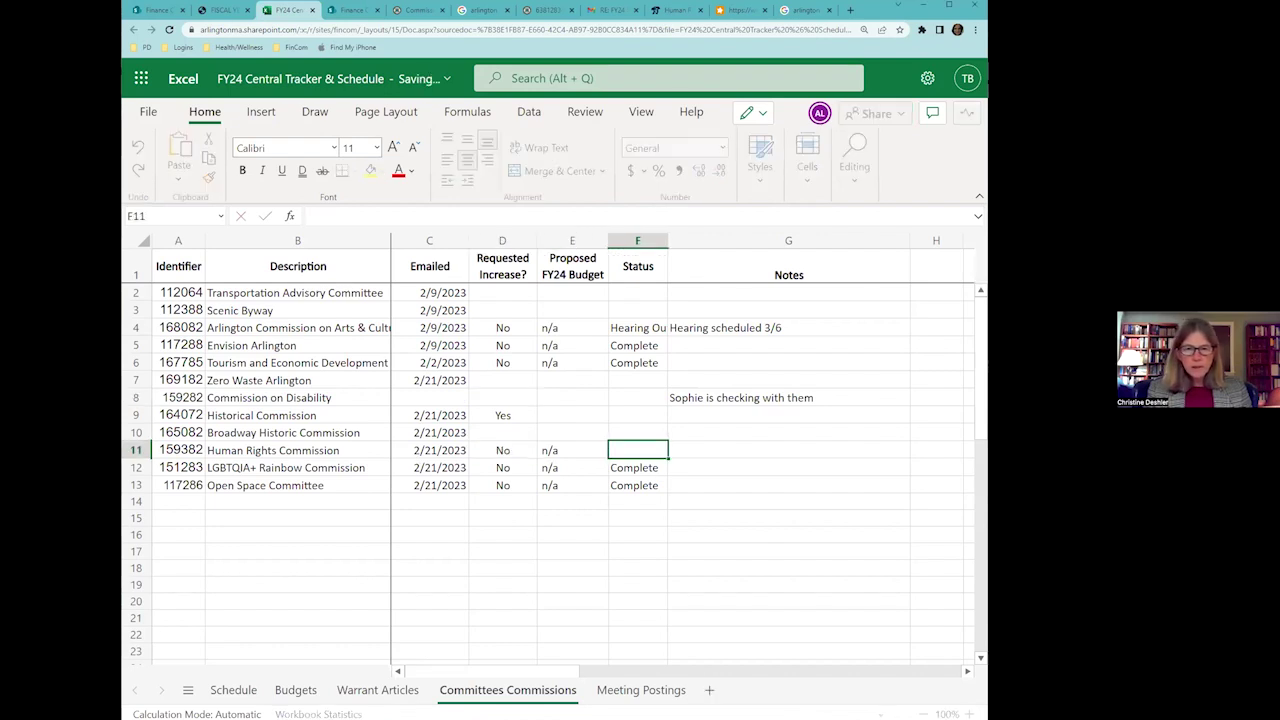
{"action": "type", "text": "Complete"}
{"action": "key", "text": "Return"}
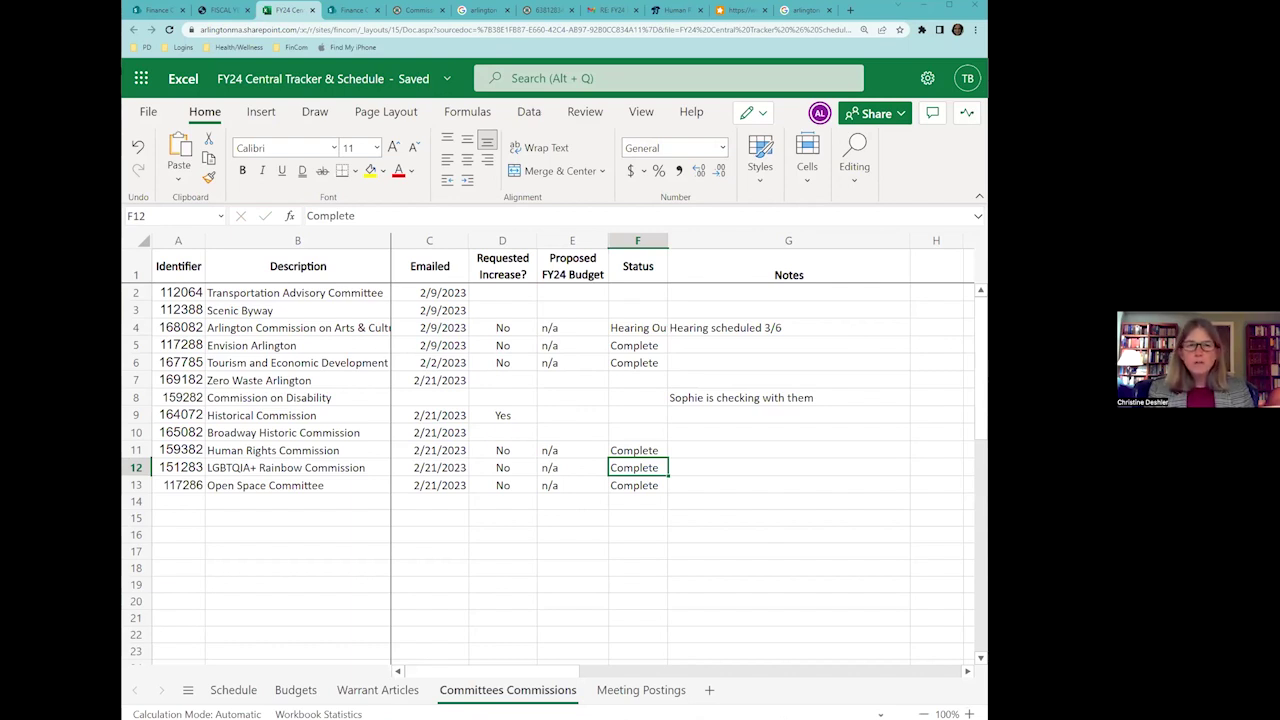
Enlarge the committees sheet to 130% and review the committee entries, including Transportation Advisory Committee and Scenic Byway
{"action": "left_click", "coordinate": [464, 348]}
{"action": "scroll", "coordinate": [466, 349], "scroll_direction": "up", "scroll_amount": 5, "text": "ctrl"}
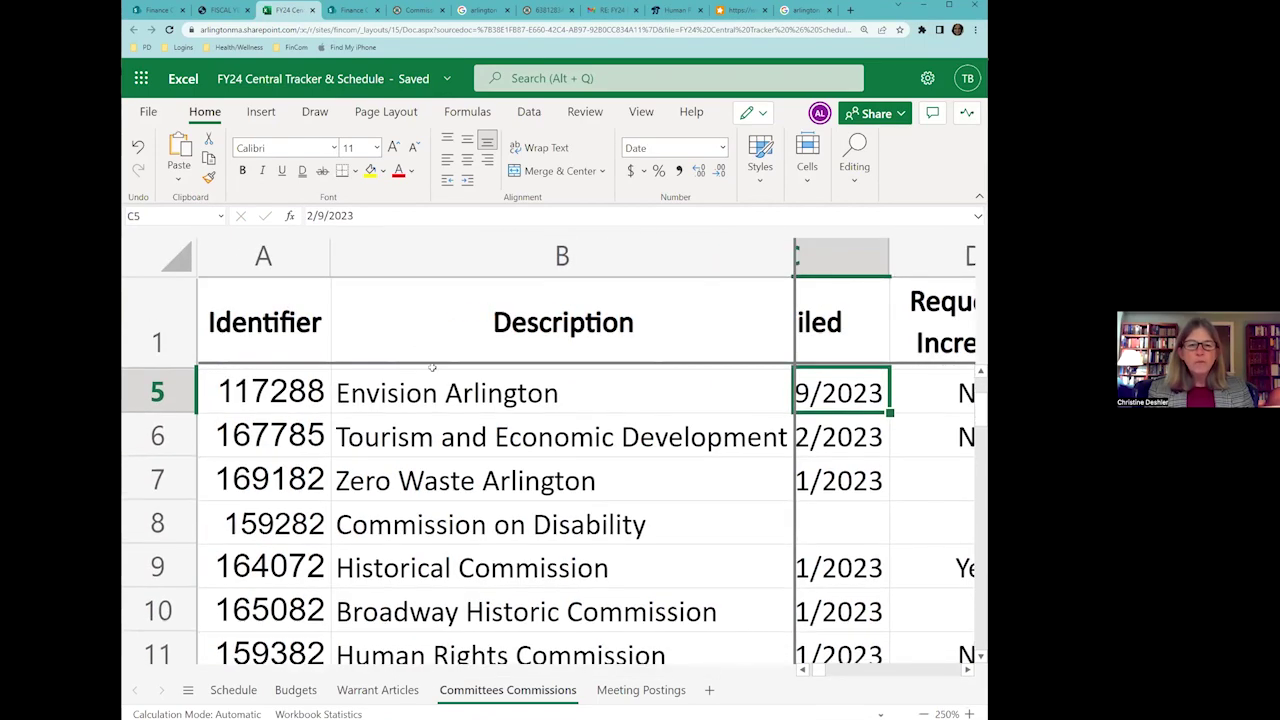
{"action": "scroll", "coordinate": [464, 420], "scroll_direction": "down", "scroll_amount": 2}
{"action": "scroll", "coordinate": [464, 420], "scroll_direction": "up", "scroll_amount": 4}
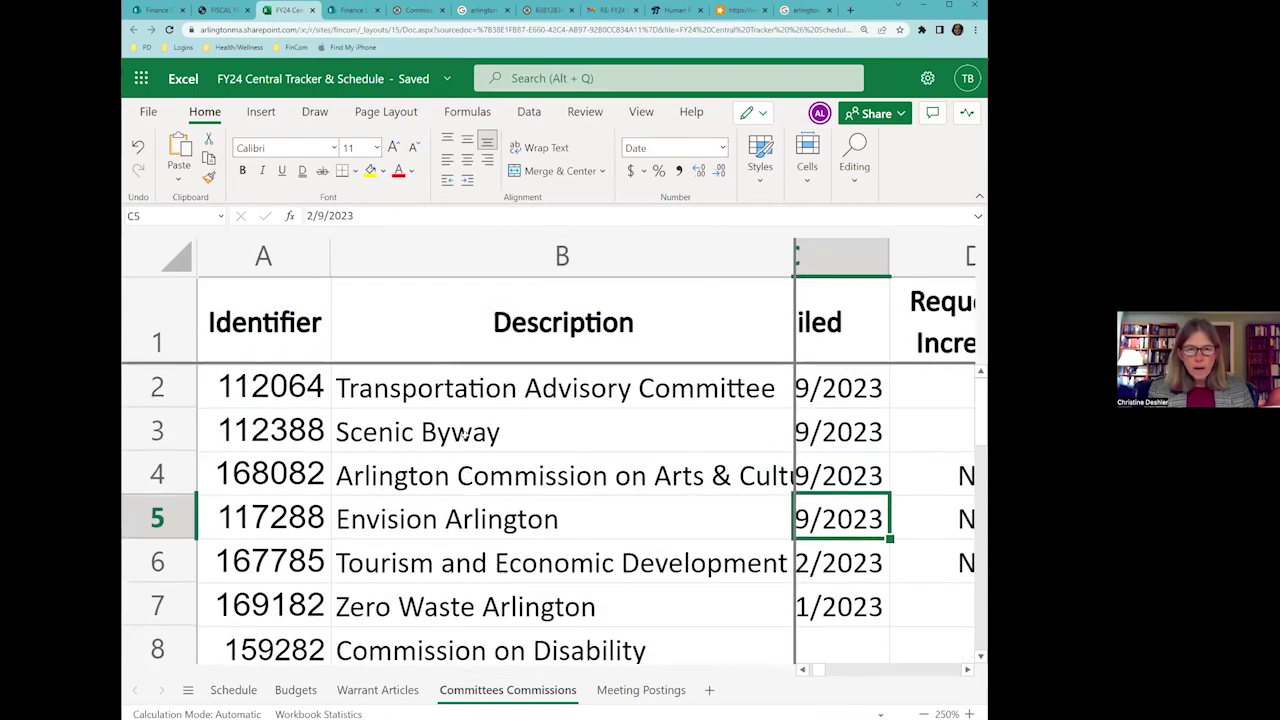
{"action": "left_click", "coordinate": [628, 588]}
{"action": "scroll", "coordinate": [633, 582], "scroll_direction": "down", "scroll_amount": 5, "text": "ctrl"}
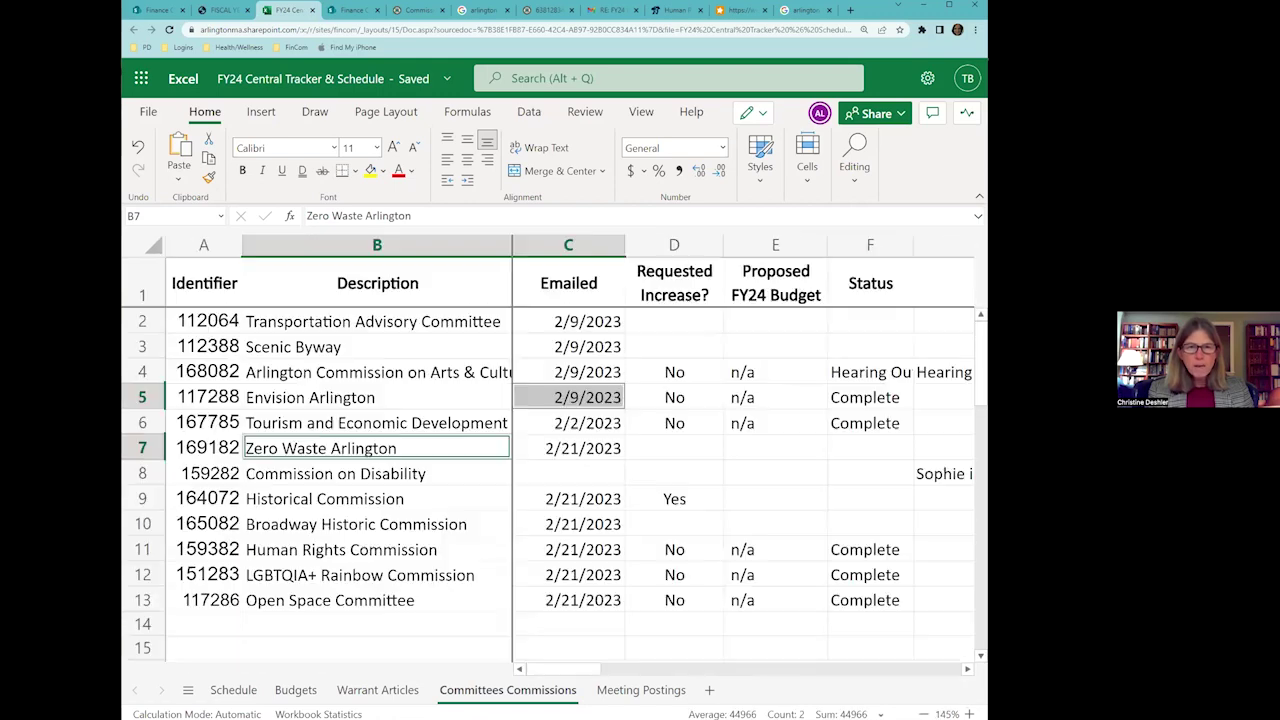
{"action": "left_click", "coordinate": [662, 470]}
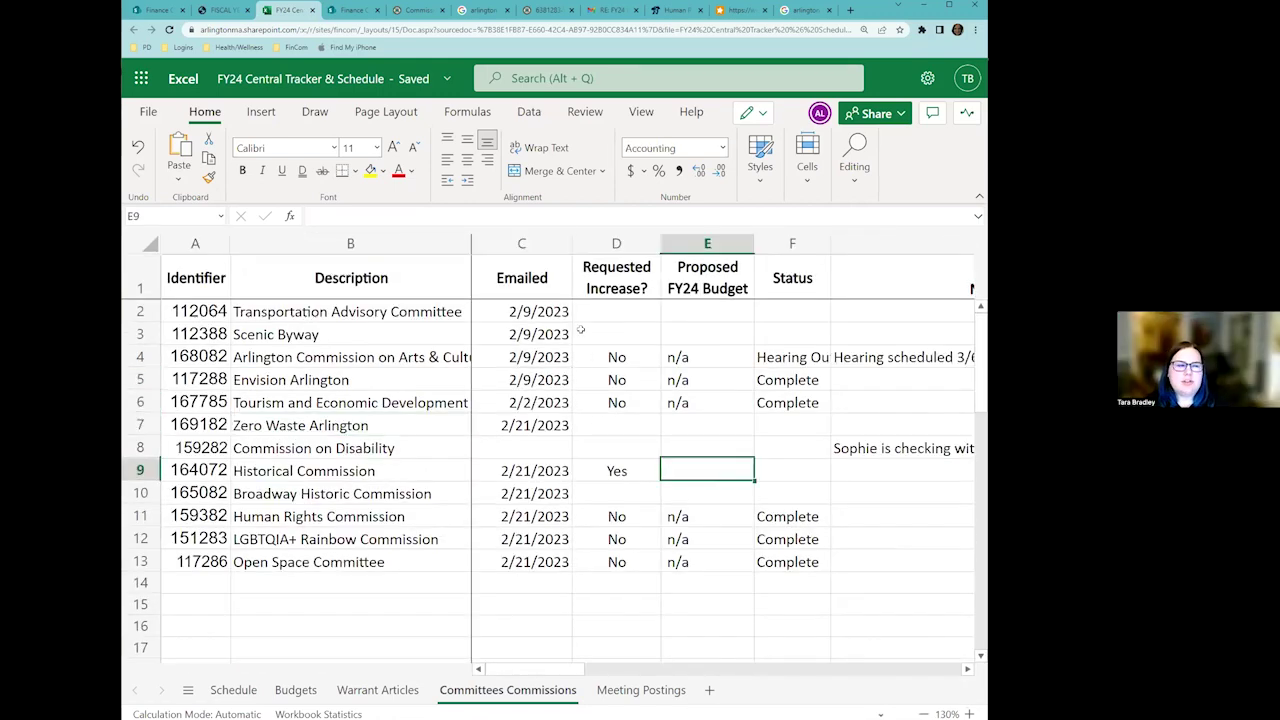
{"action": "left_click", "coordinate": [402, 315]}
{"action": "left_click", "coordinate": [401, 333]}
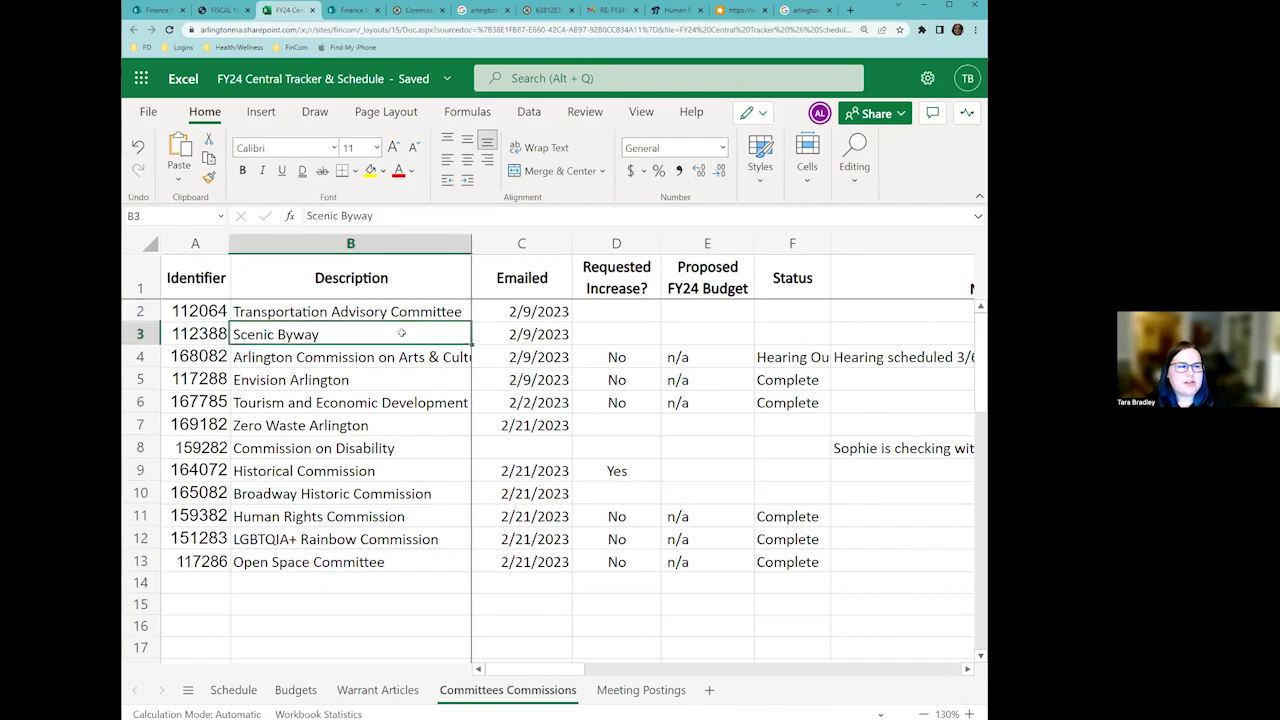
{"action": "left_click", "coordinate": [410, 314]}
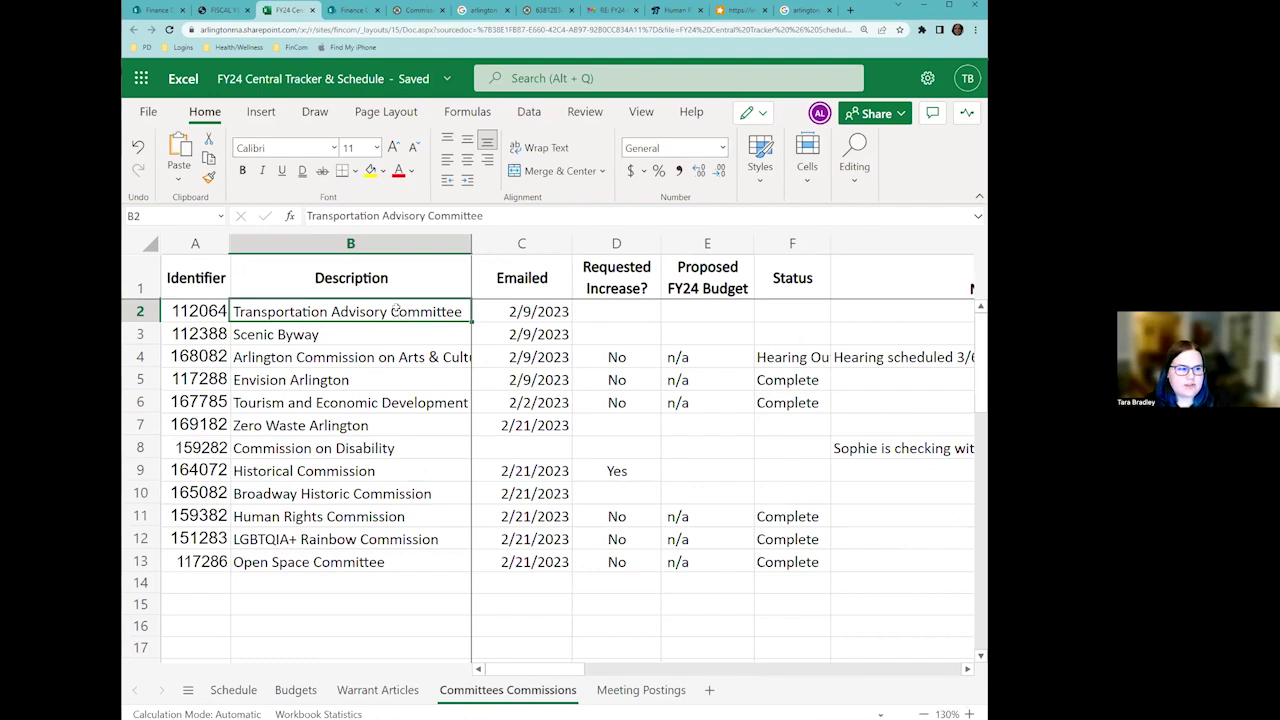
{"action": "left_click_drag", "start_coordinate": [397, 309], "coordinate": [395, 328]}
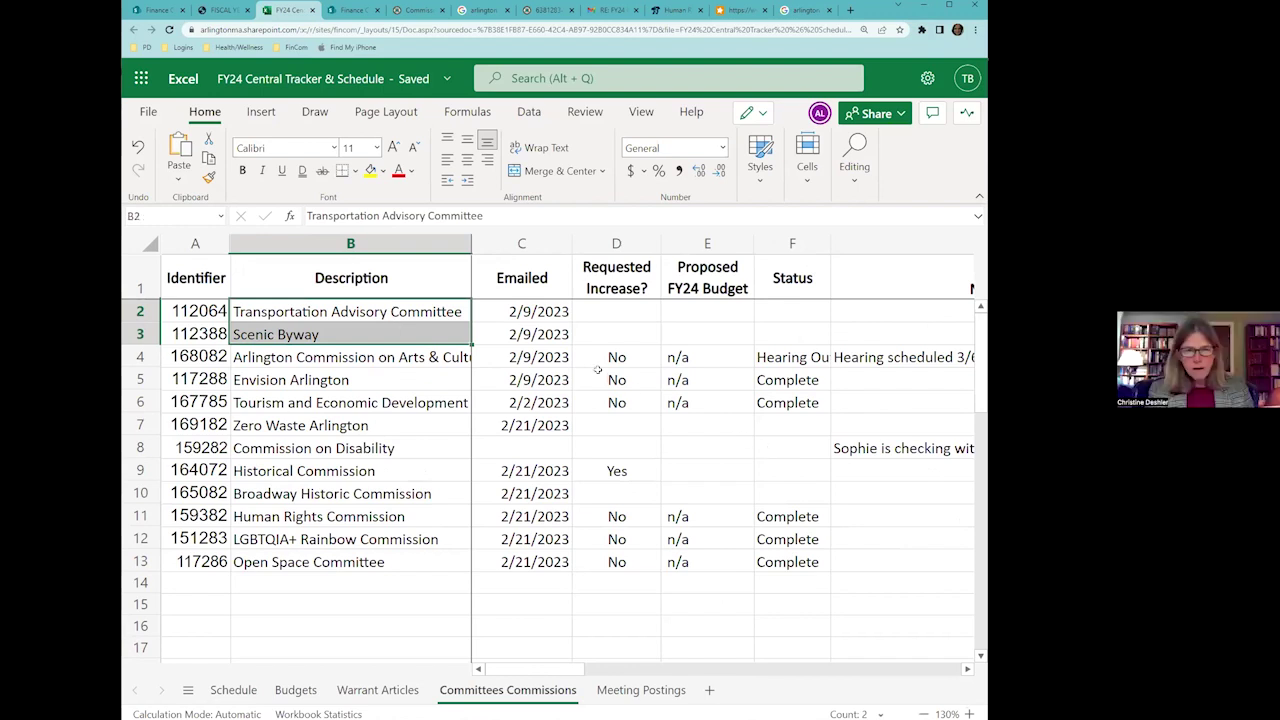
Highlight the identifier through requested-increase cells of the committees answering No, in rows 4 to 6 and 11 to 13
{"action": "left_click_drag", "start_coordinate": [607, 356], "coordinate": [427, 390]}
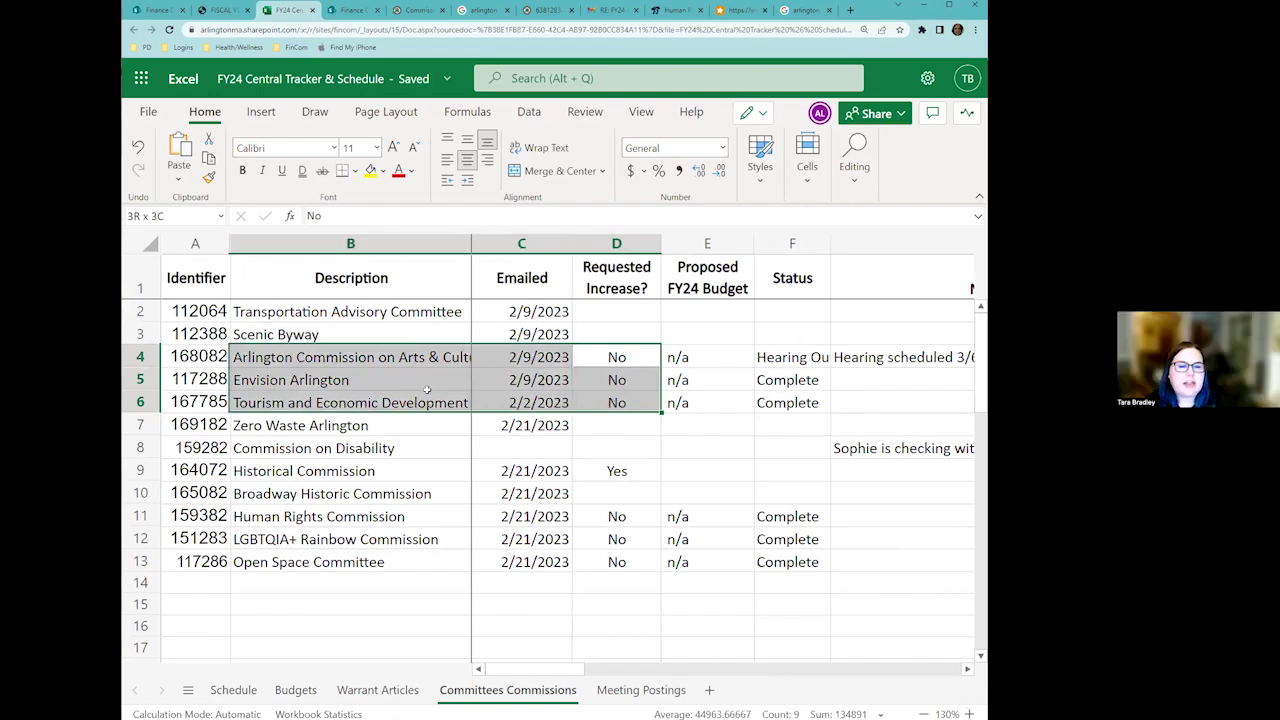
{"action": "left_click_drag", "start_coordinate": [216, 347], "coordinate": [858, 393]}
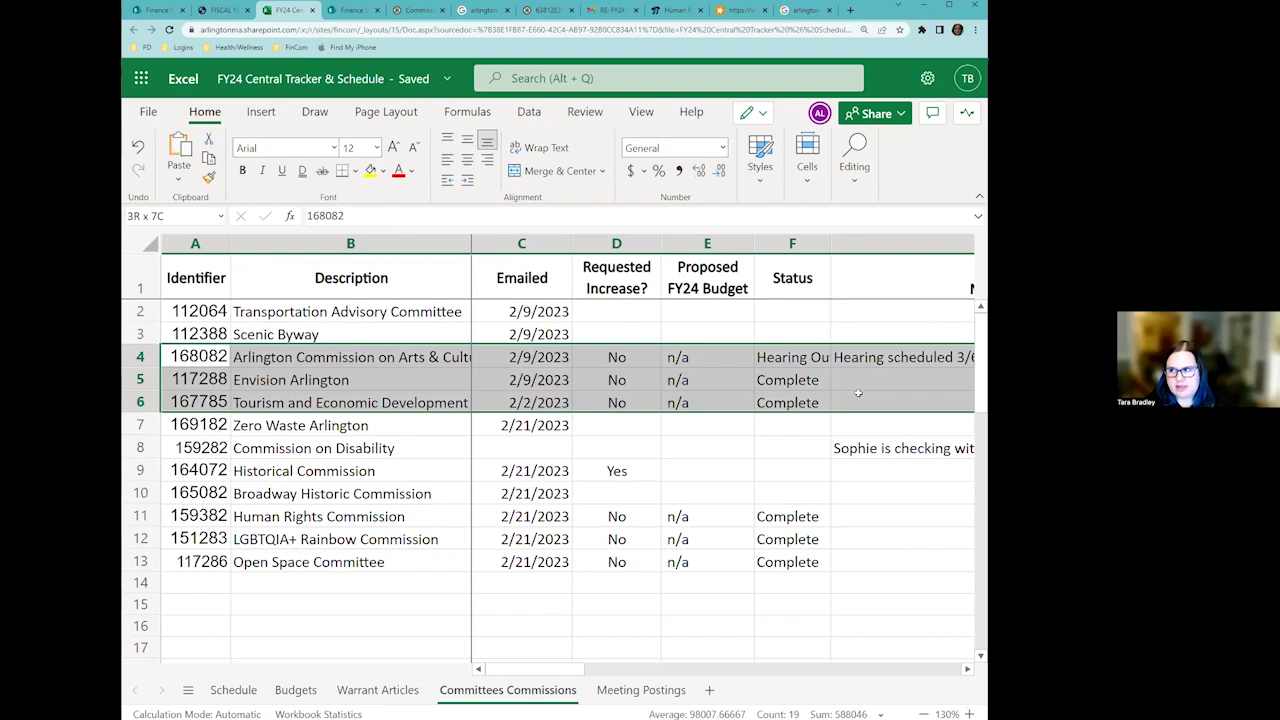
{"action": "left_click_drag", "start_coordinate": [858, 393], "coordinate": [858, 393]}
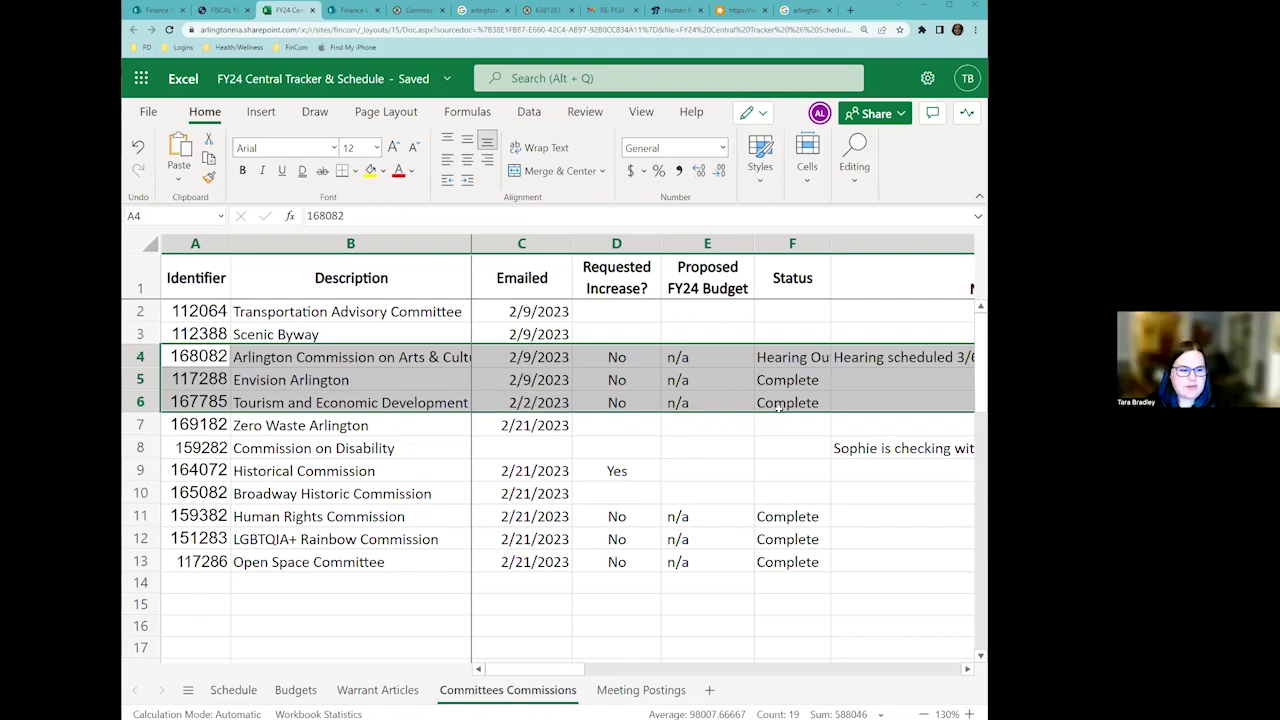
{"action": "left_click_drag", "start_coordinate": [426, 356], "coordinate": [425, 378]}
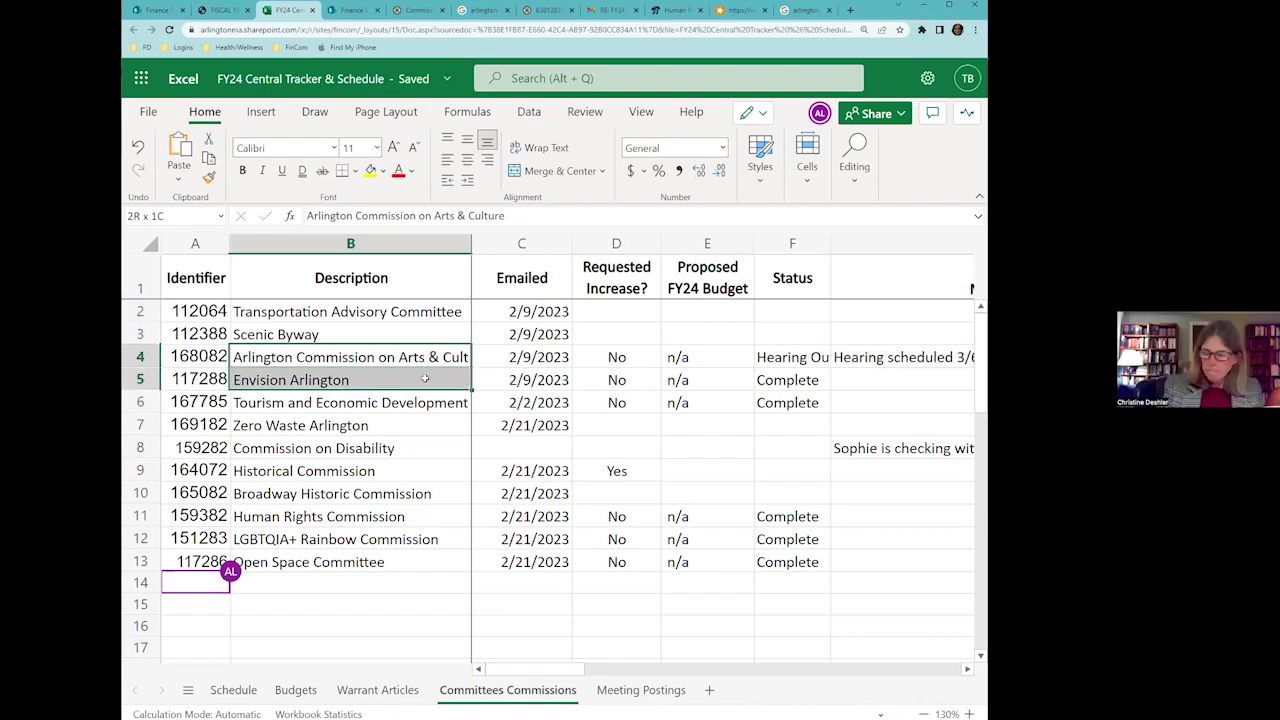
{"action": "left_click_drag", "start_coordinate": [616, 357], "coordinate": [614, 403]}
{"action": "left_click_drag", "start_coordinate": [616, 516], "coordinate": [360, 556]}
{"action": "left_click", "coordinate": [521, 425]}
{"action": "left_click_drag", "start_coordinate": [195, 357], "coordinate": [616, 402]}
{"action": "left_click_drag", "start_coordinate": [206, 512], "coordinate": [619, 566]}
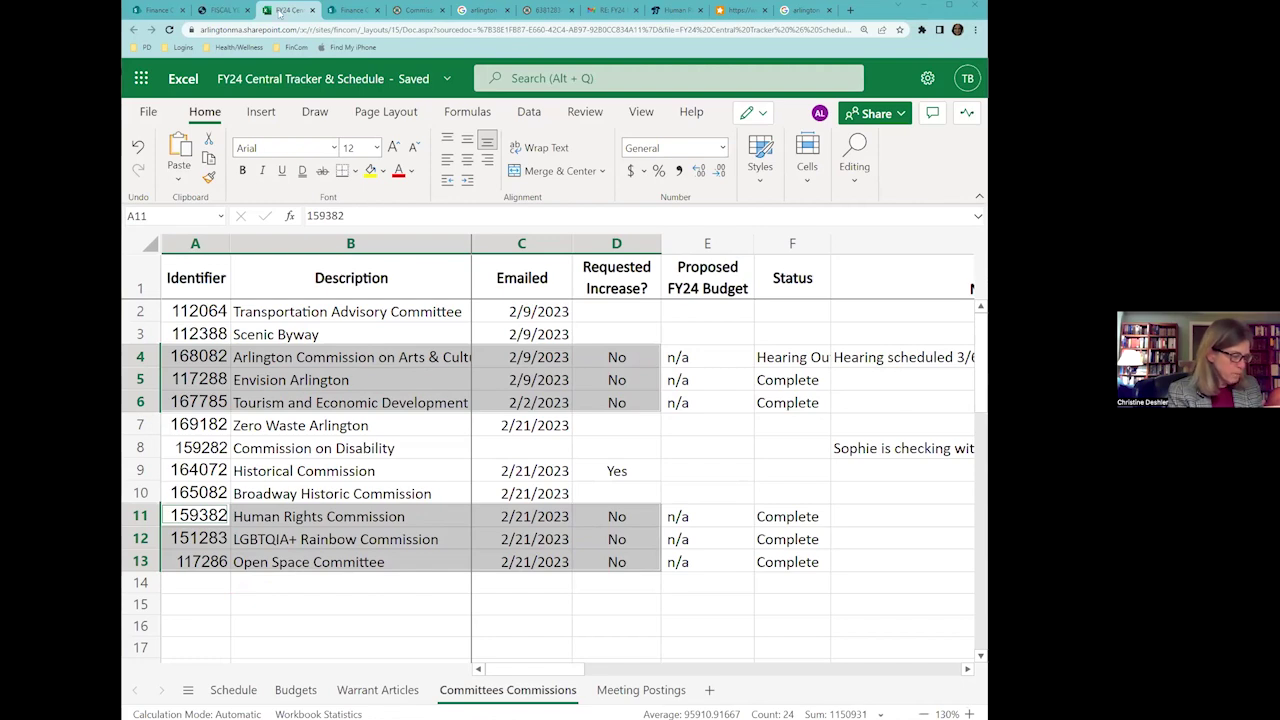
Switch to the FY24 Manager's Budget PDF and check Envision Arlington's 2024 budget under Appropriations for Committees and Commissions
{"action": "left_click", "coordinate": [224, 10]}
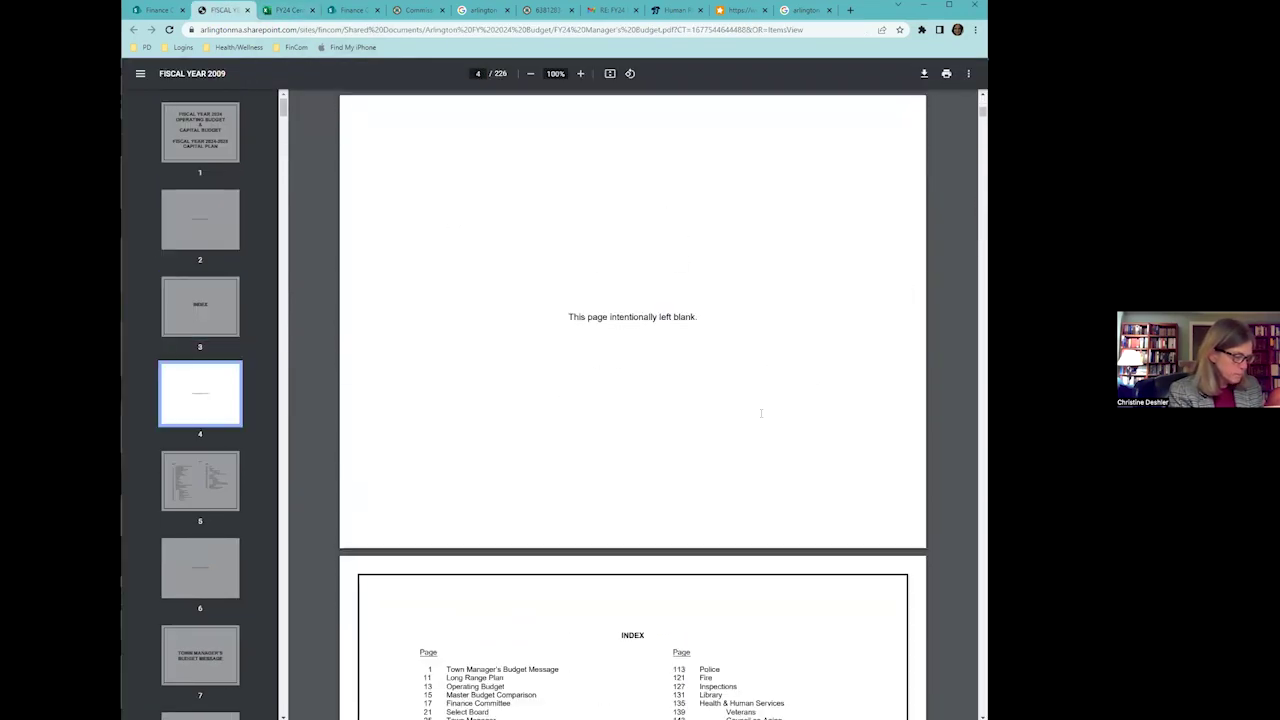
{"action": "scroll", "coordinate": [761, 413], "scroll_direction": "down", "scroll_amount": 3}
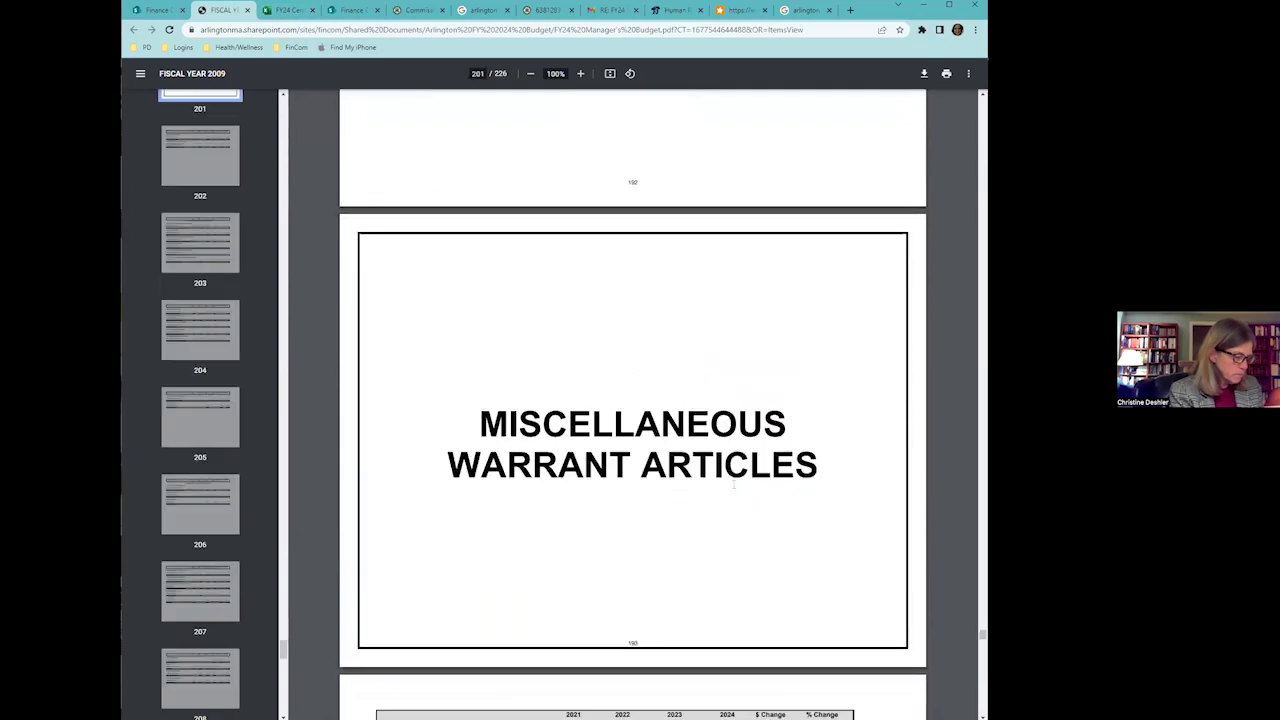
{"action": "scroll", "coordinate": [734, 485], "scroll_direction": "down", "scroll_amount": 8}
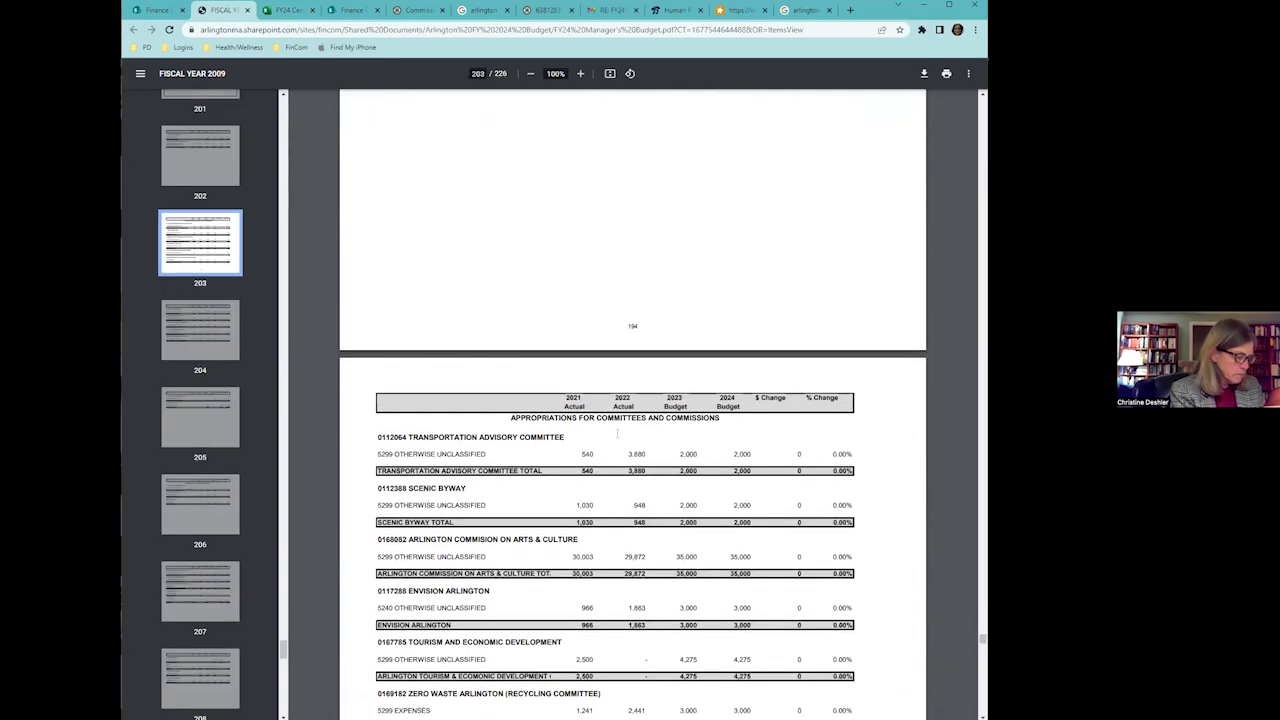
{"action": "scroll", "coordinate": [617, 433], "scroll_direction": "down", "scroll_amount": 3}
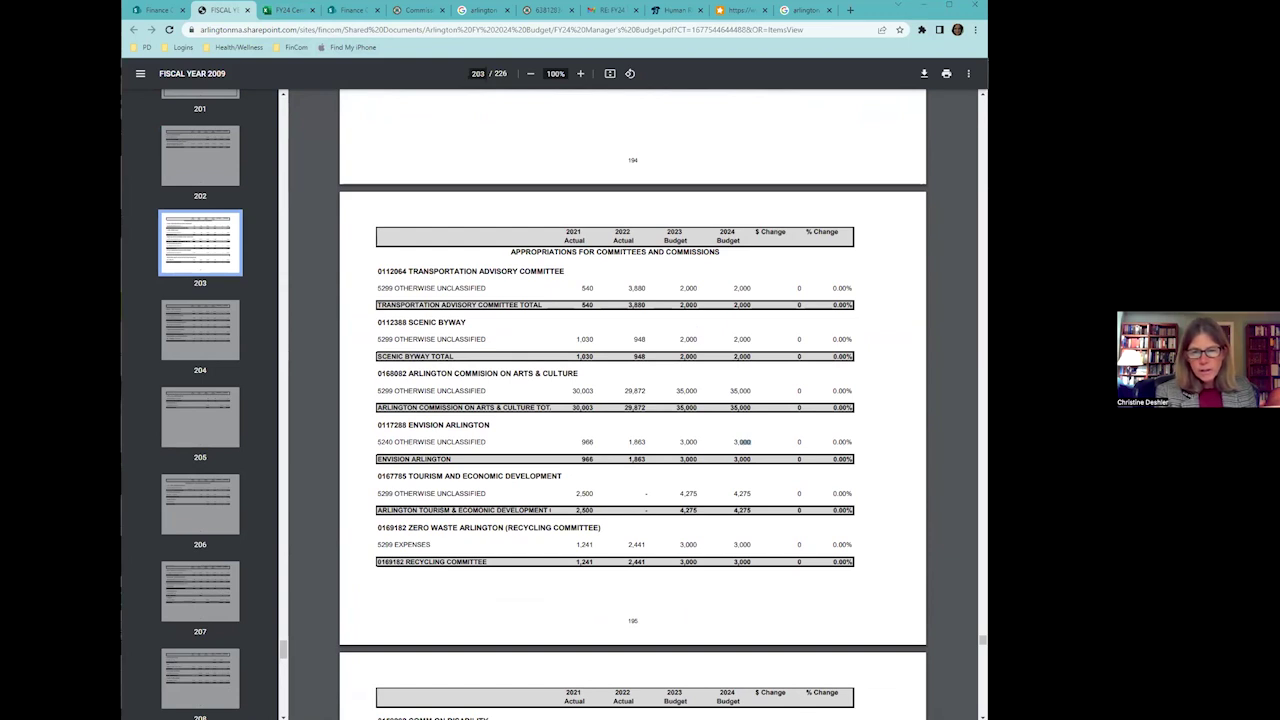
{"action": "double_click", "coordinate": [744, 441]}
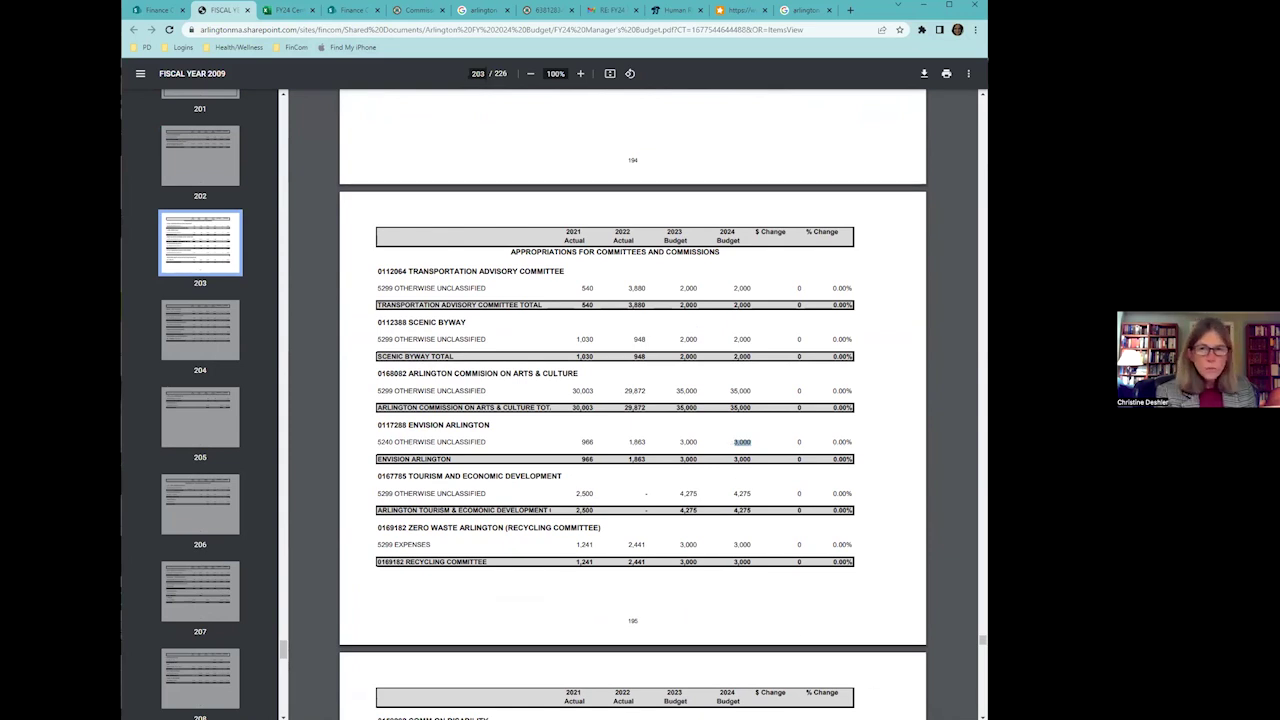
{"action": "left_click", "coordinate": [969, 684]}
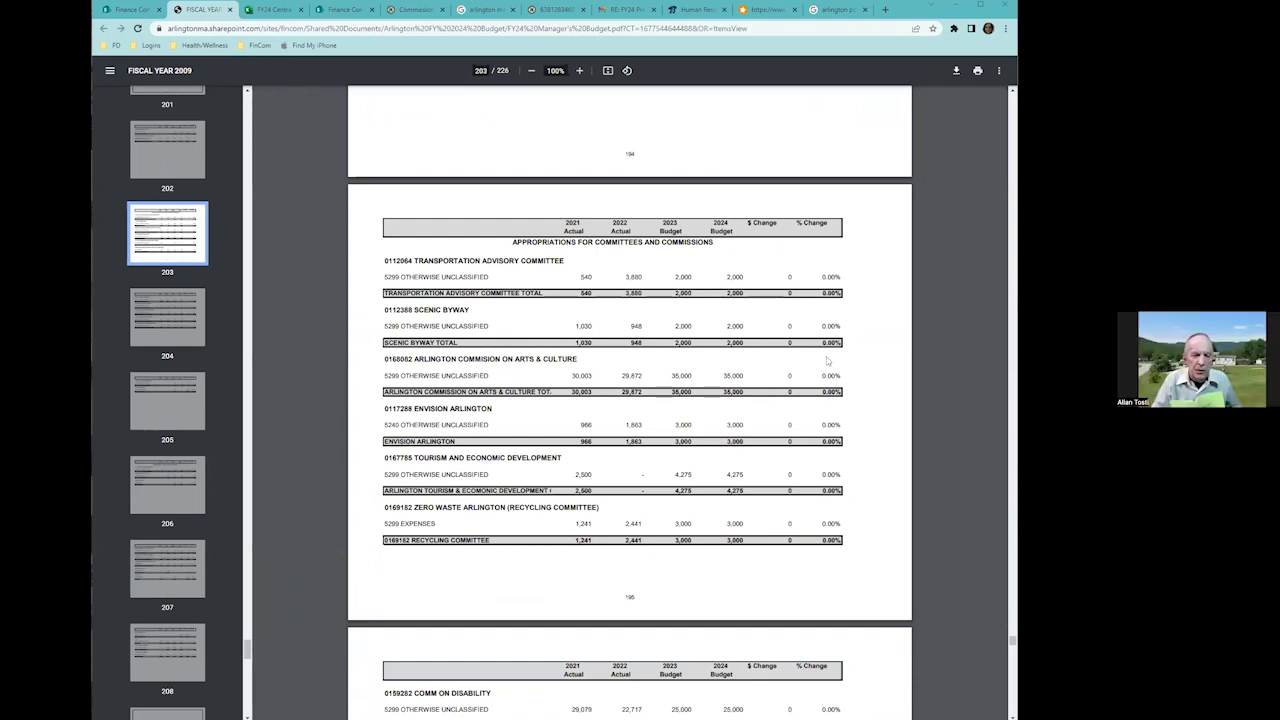
Check the tracker's Envision Arlington and Tourism and Economic Development rows against the budget PDF's committee appropriations page
{"action": "left_click", "coordinate": [288, 10]}
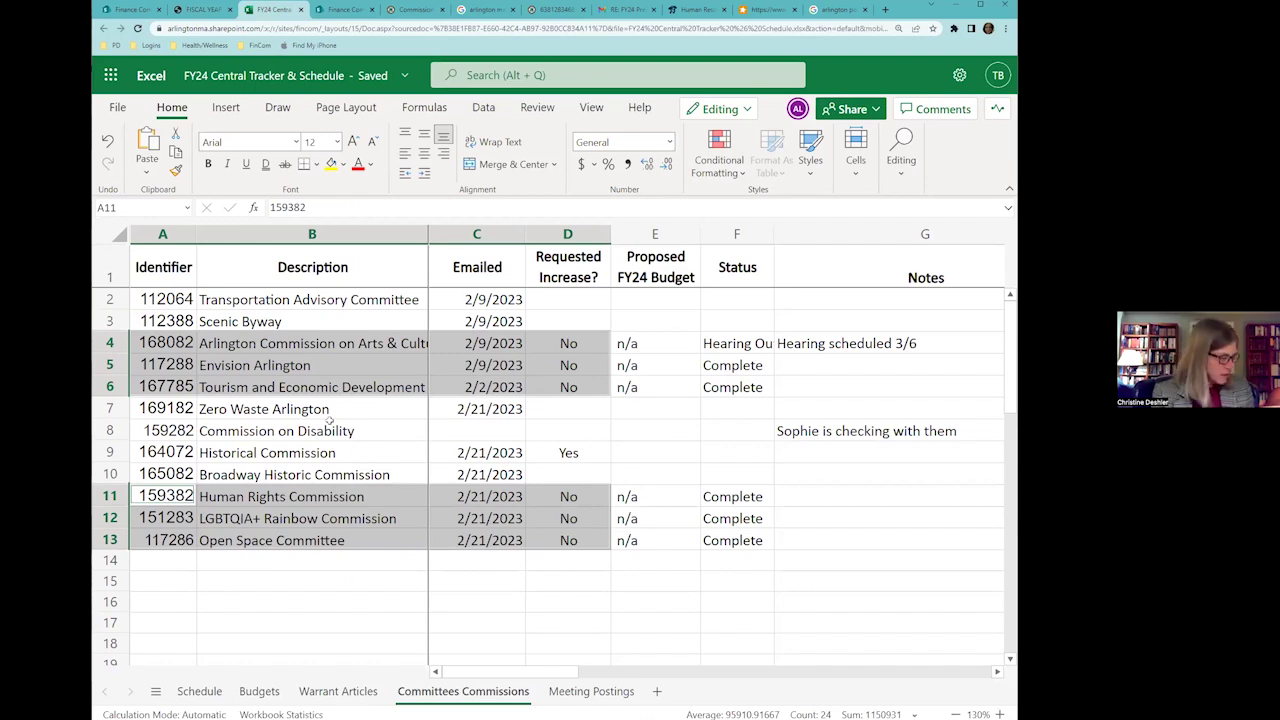
{"action": "left_click_drag", "start_coordinate": [323, 367], "coordinate": [563, 388]}
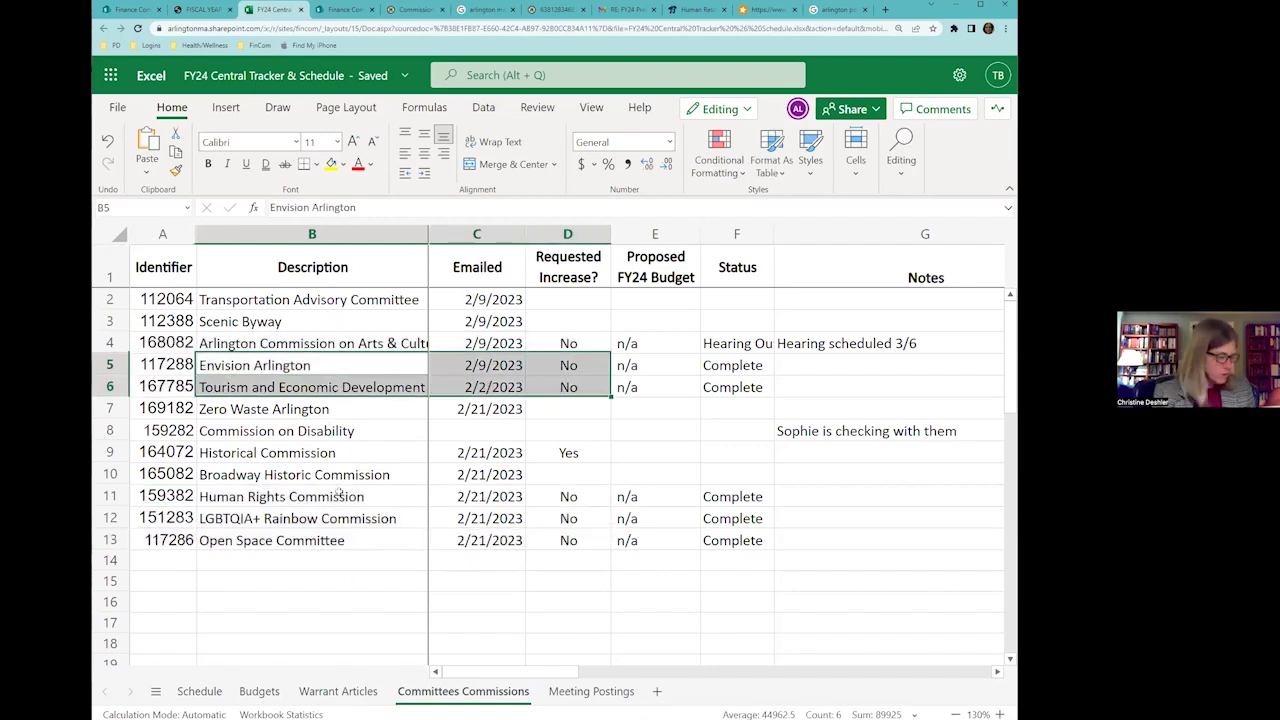
{"action": "left_click_drag", "start_coordinate": [339, 491], "coordinate": [600, 541]}
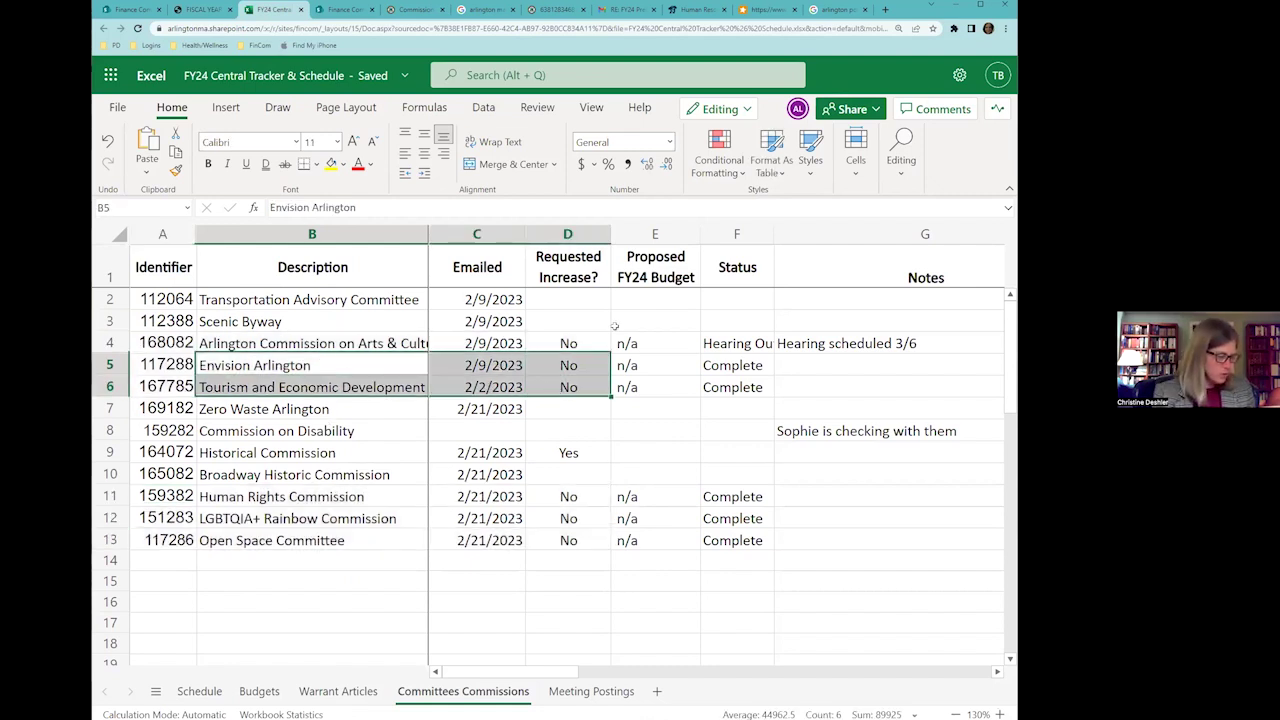
{"action": "left_click", "coordinate": [200, 10]}
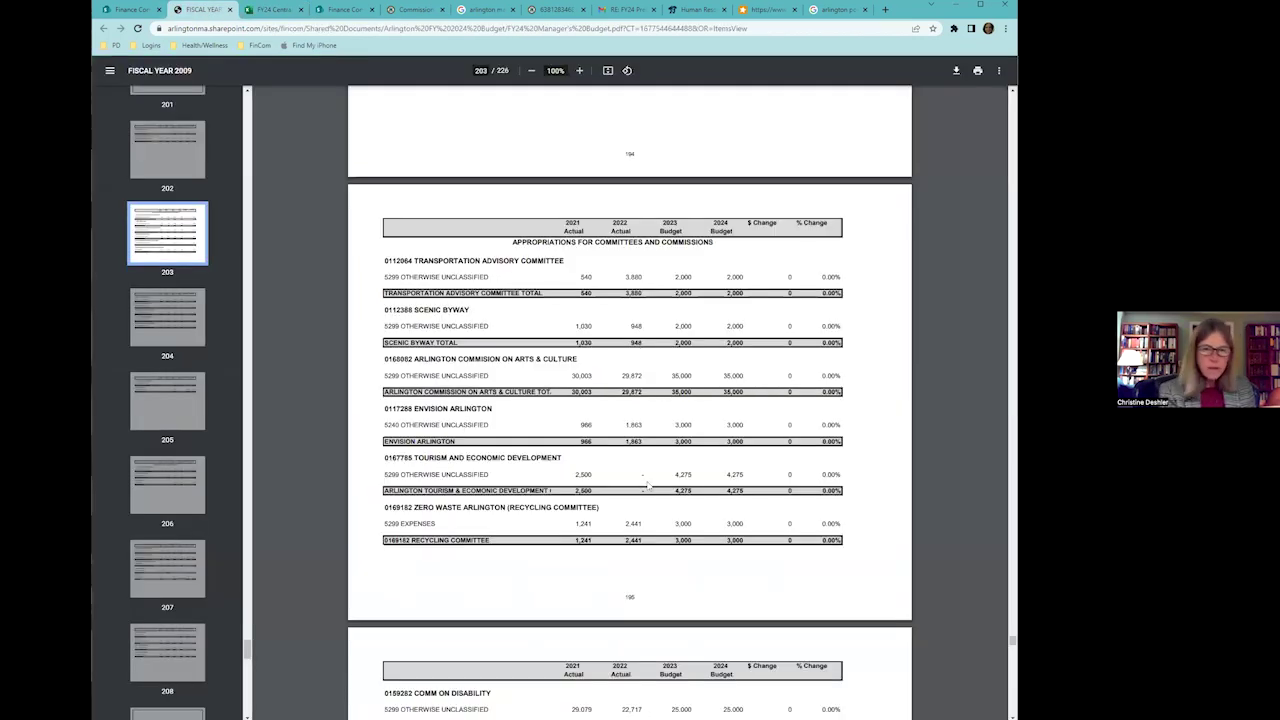
Highlight Tourism and Economic Development's 2024 budget figure in the budget PDF and return to the tracker's committees sheet
{"action": "double_click", "coordinate": [736, 474]}
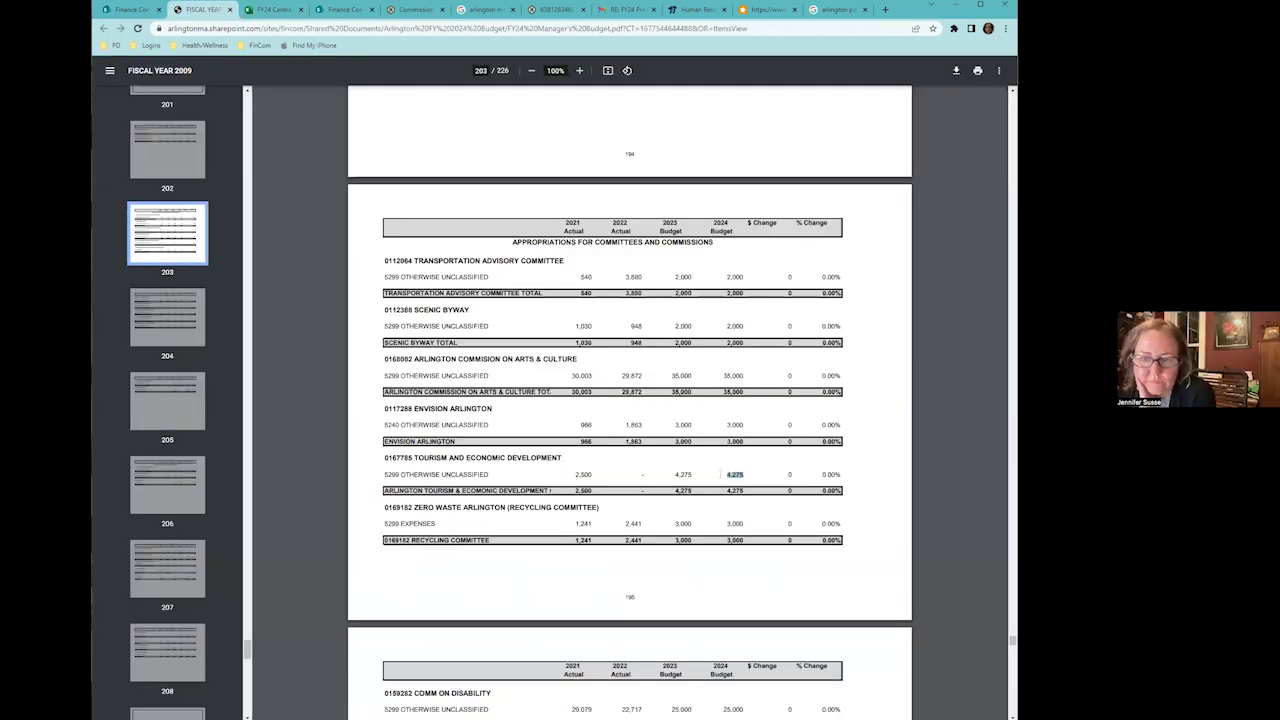
{"action": "left_click", "coordinate": [272, 10]}
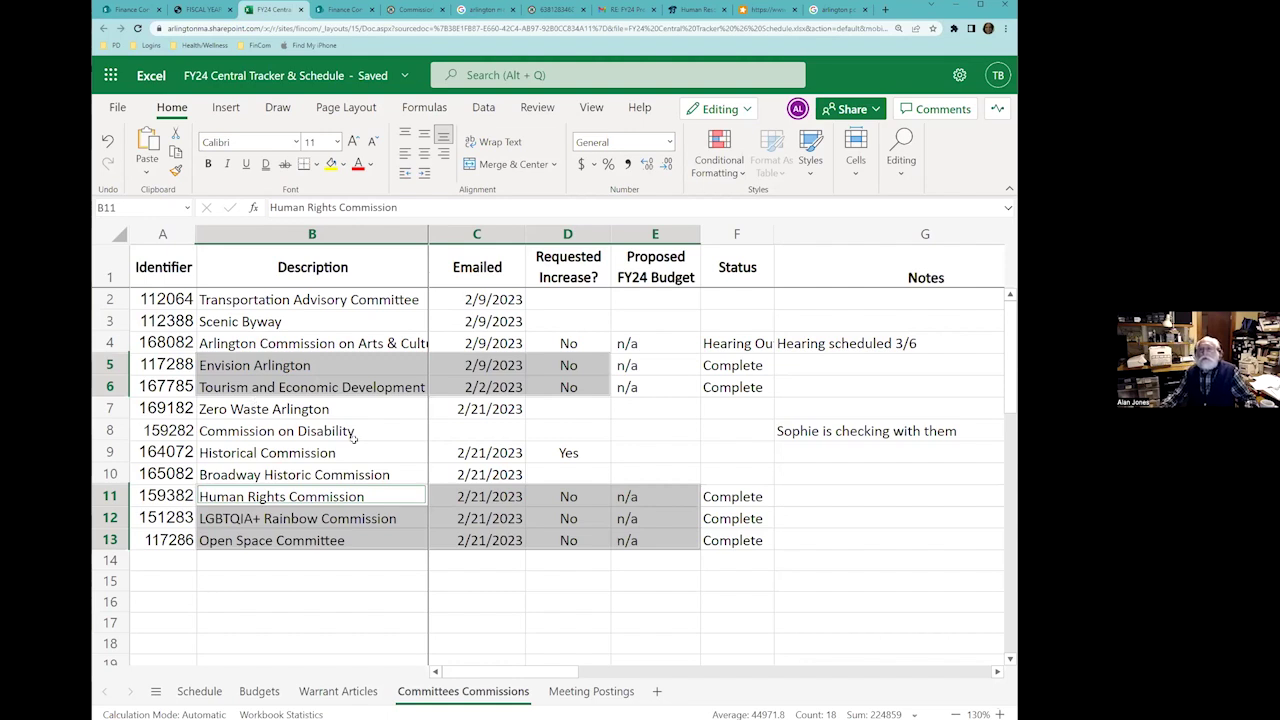
{"action": "left_click", "coordinate": [567, 318]}
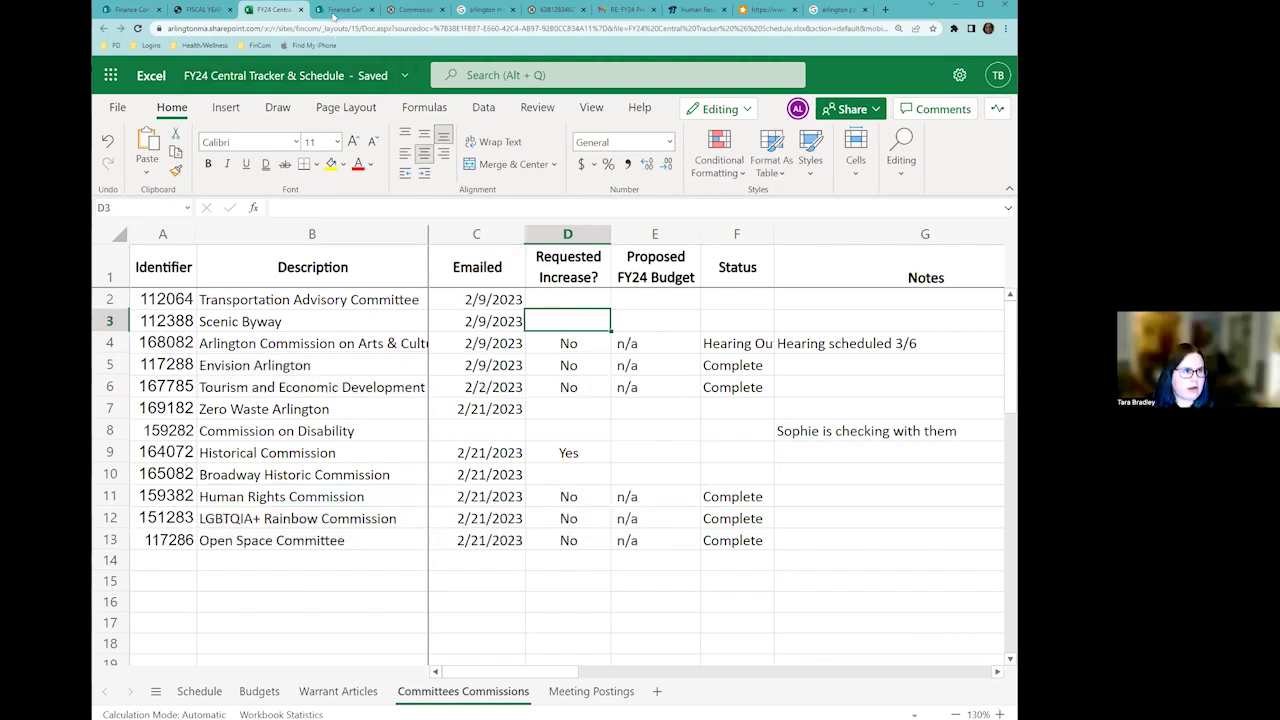
{"action": "left_click", "coordinate": [455, 234]}
{"action": "right_click", "coordinate": [455, 234]}
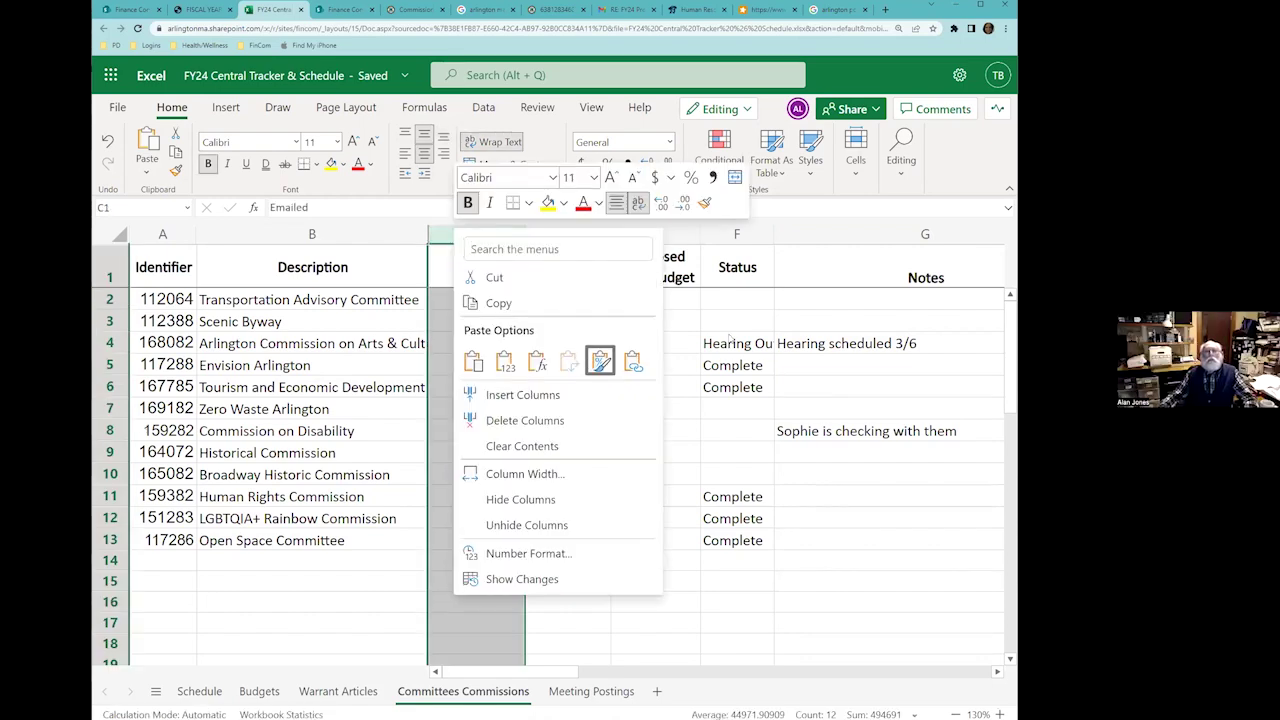
{"action": "key", "text": "Escape"}
{"action": "key", "text": "shift+F10"}
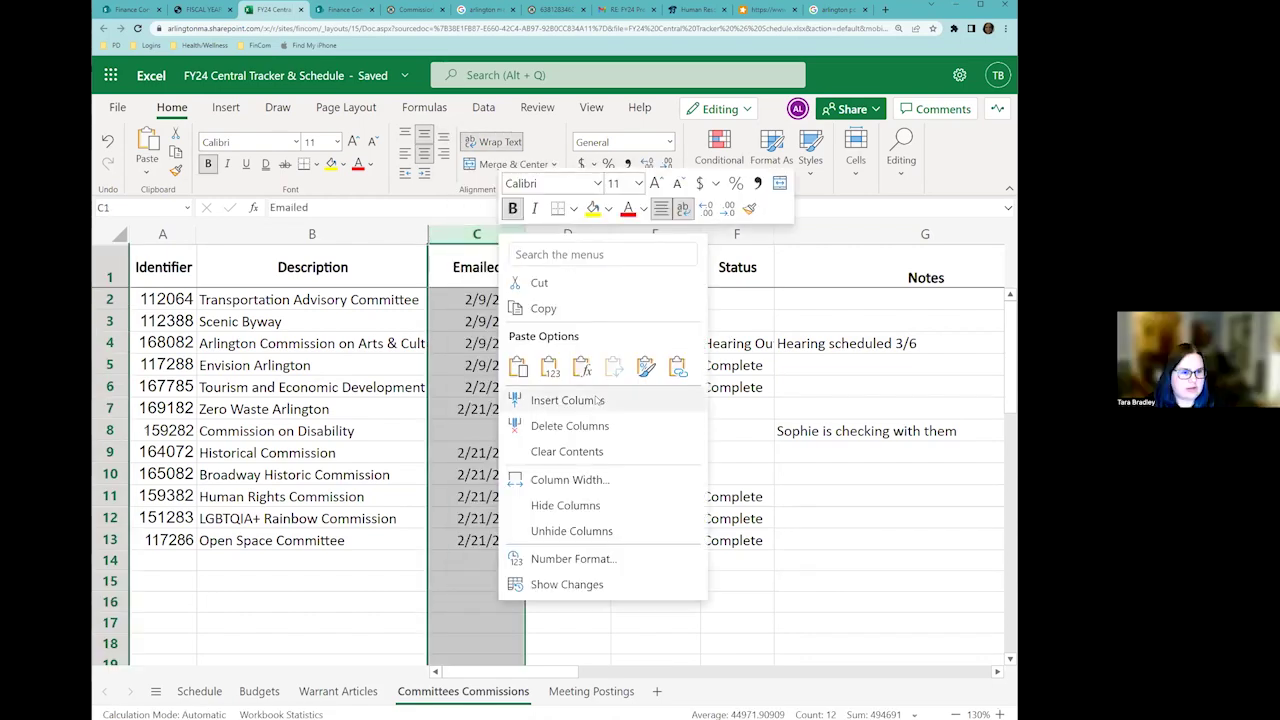
{"action": "key", "text": "Escape"}
Insert a column before Notes on the committees sheet and give it the header FY2024 Budget
{"action": "left_click", "coordinate": [805, 234]}
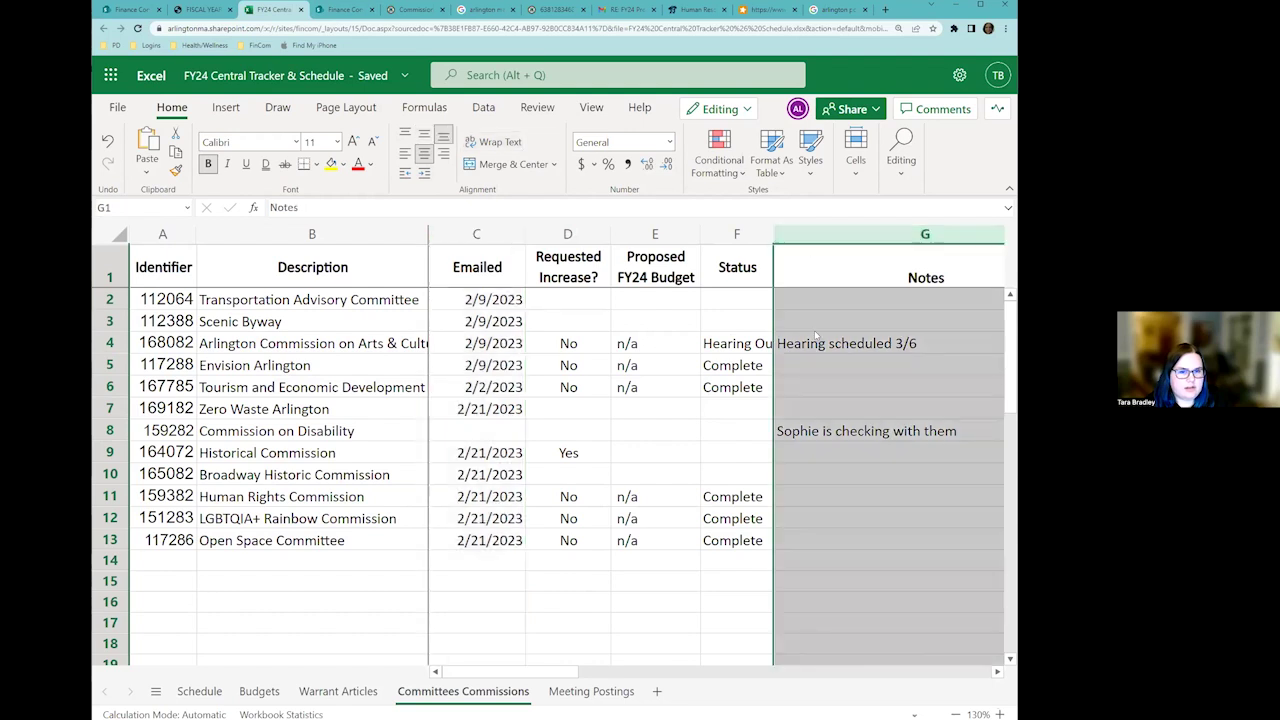
{"action": "right_click", "coordinate": [805, 234]}
{"action": "left_click", "coordinate": [665, 405]}
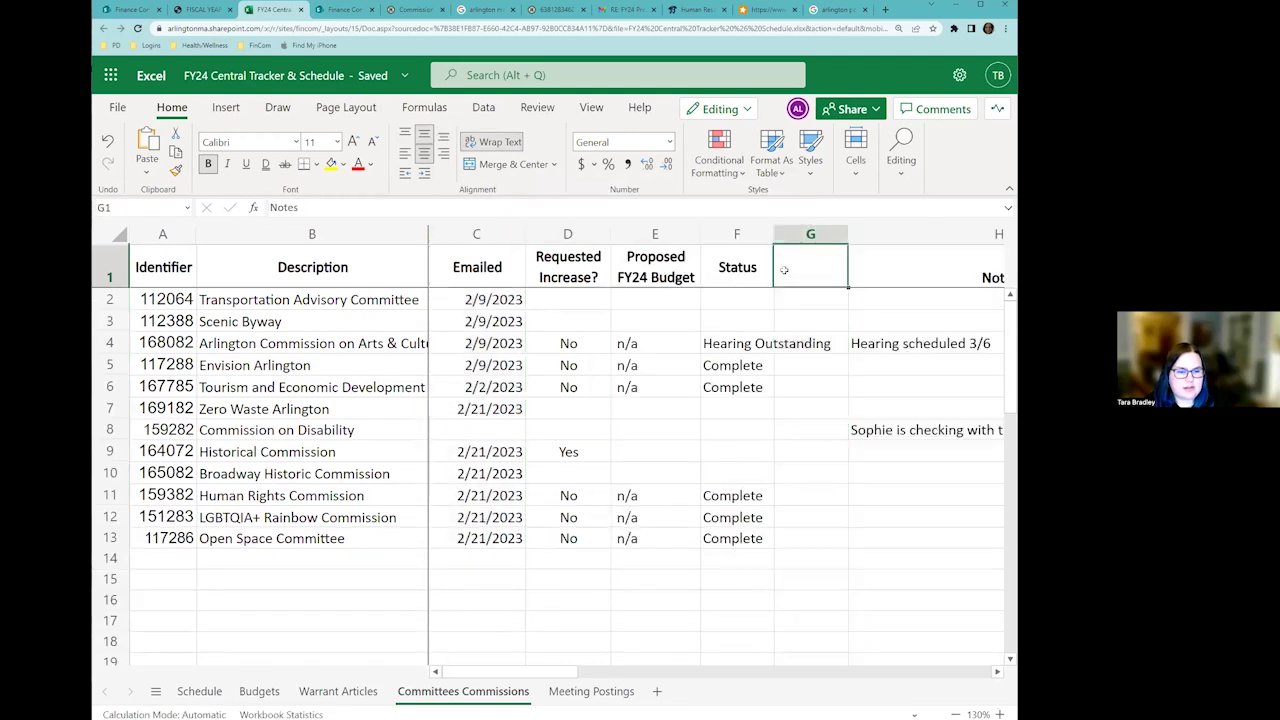
{"action": "type", "text": "FY2024"}
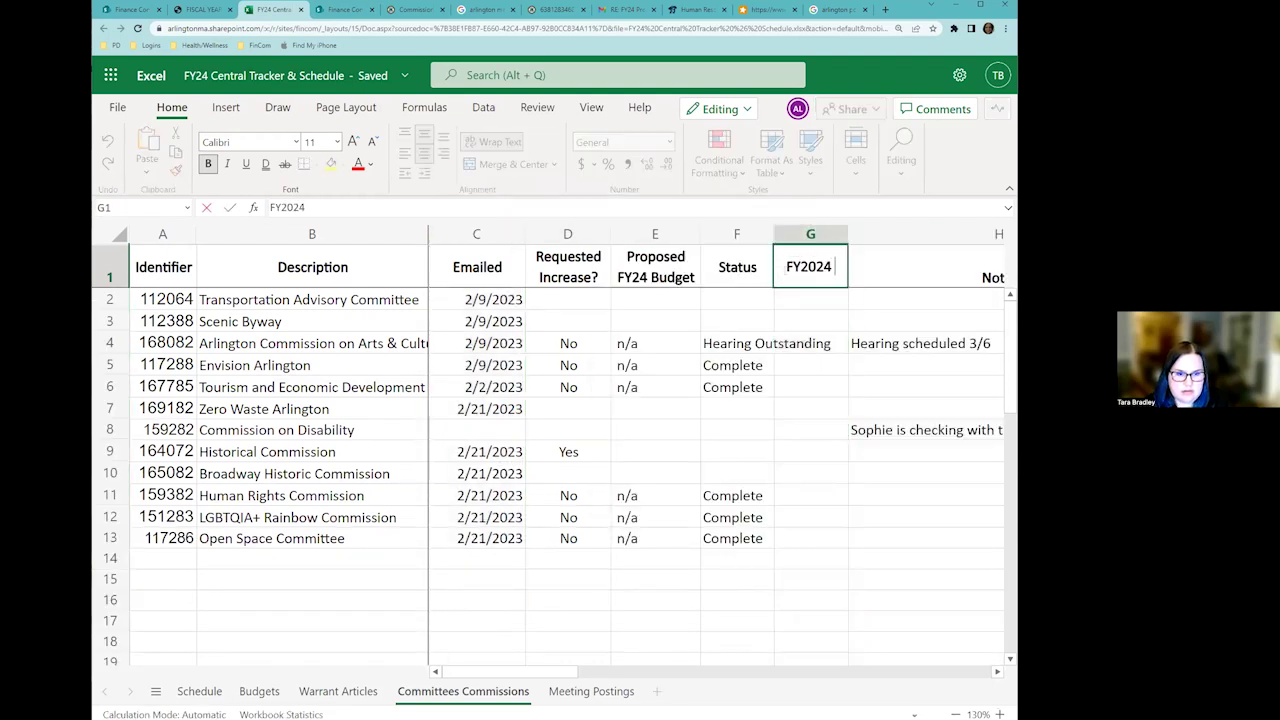
{"action": "type", "text": " Budget"}
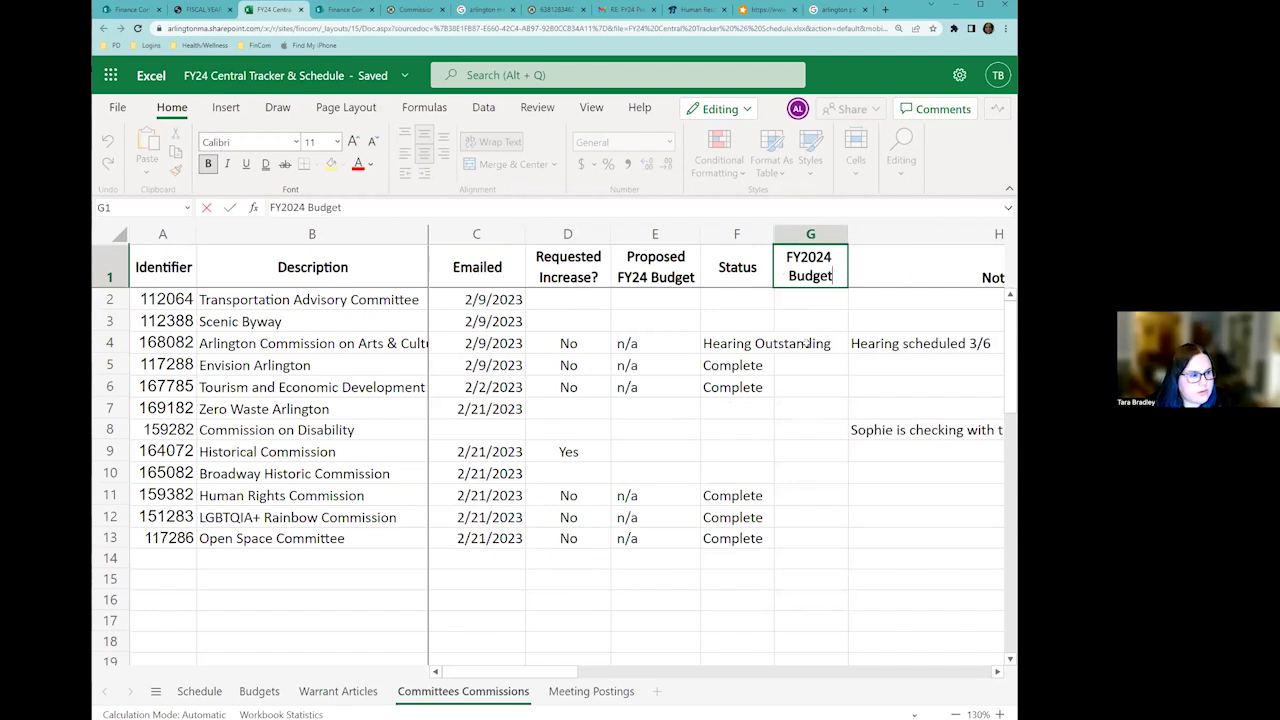
{"action": "left_click", "coordinate": [806, 343]}
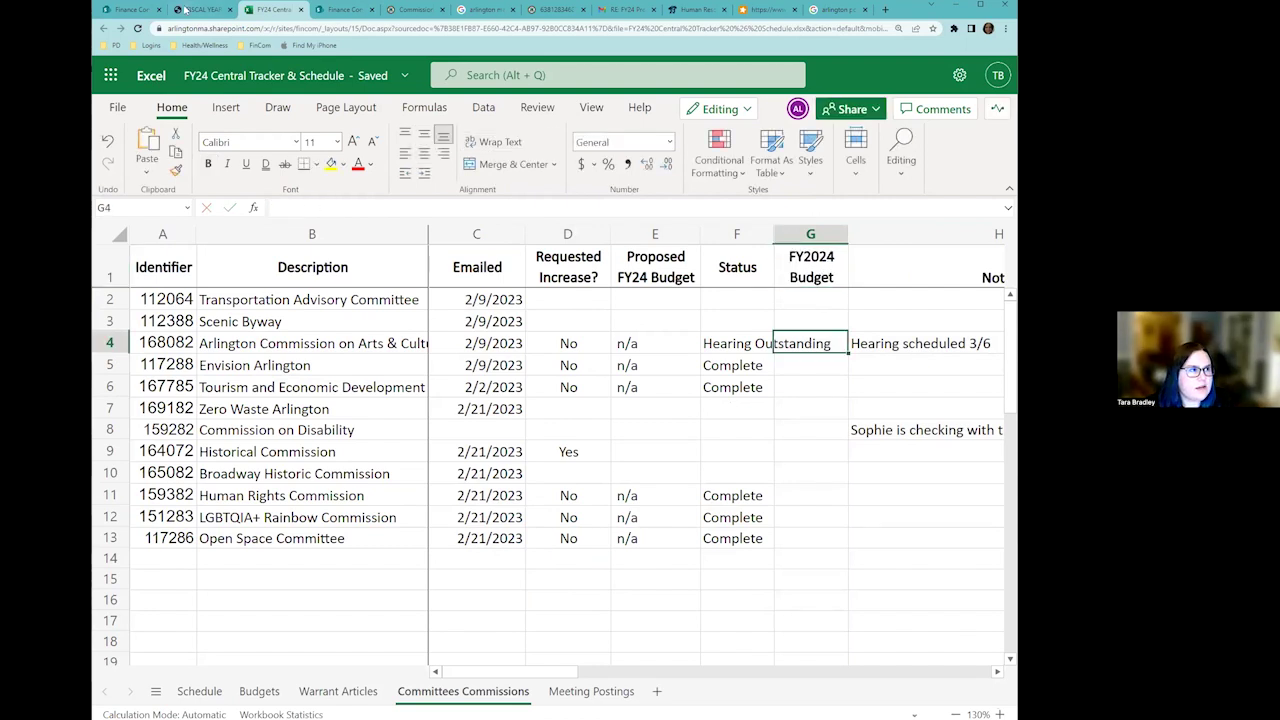
Check the 2024 committee appropriations in the Manager's Budget PDF again and close the document
{"action": "left_click", "coordinate": [200, 9]}
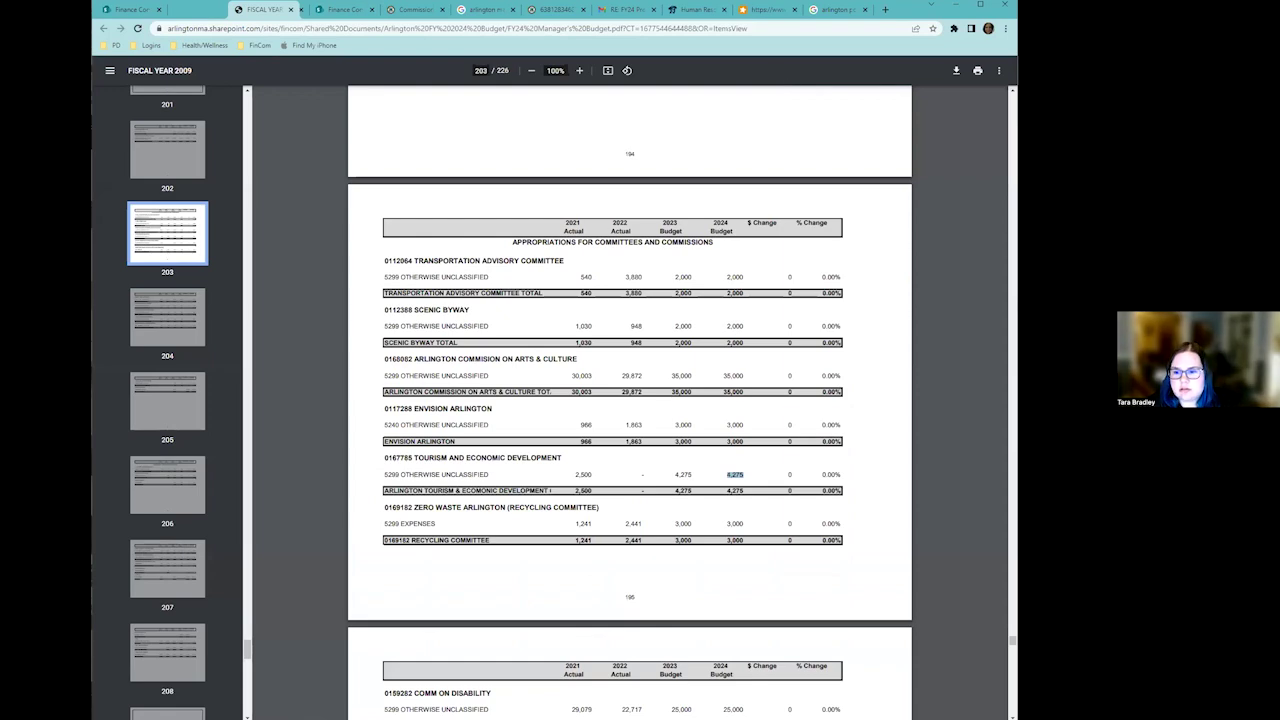
{"action": "key", "text": "ctrl+w"}
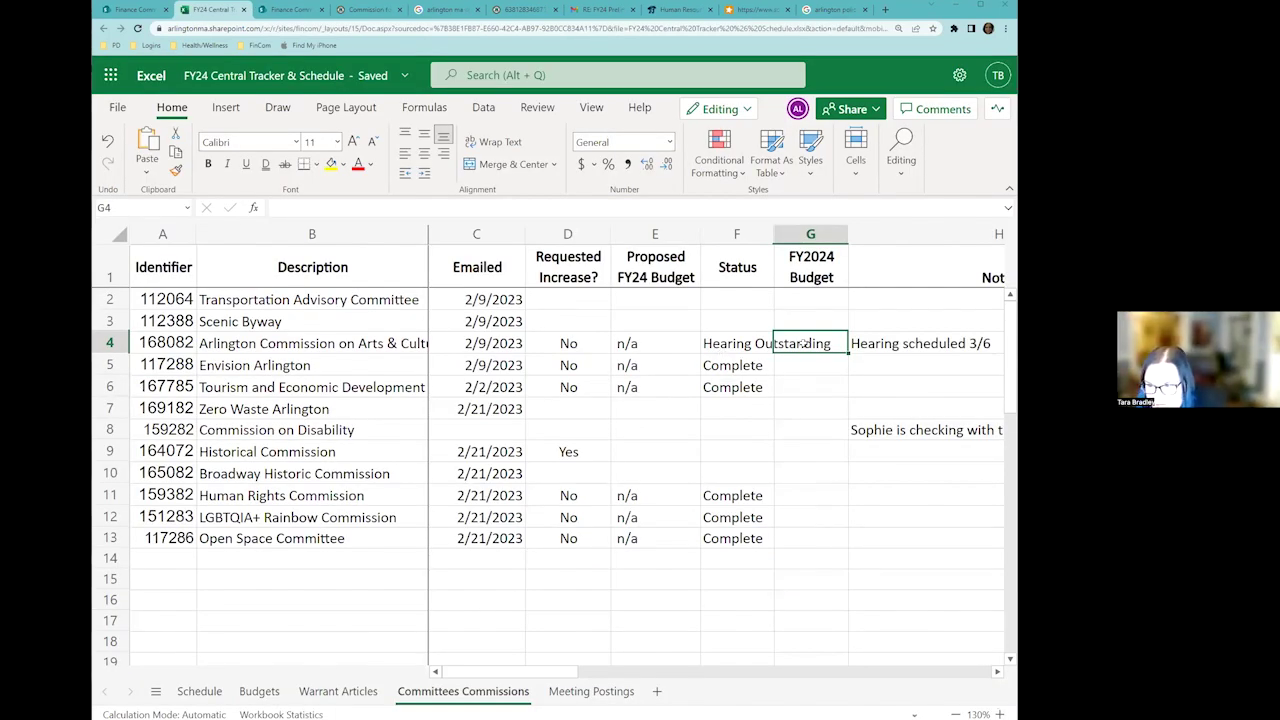
{"action": "type", "text": "3000"}
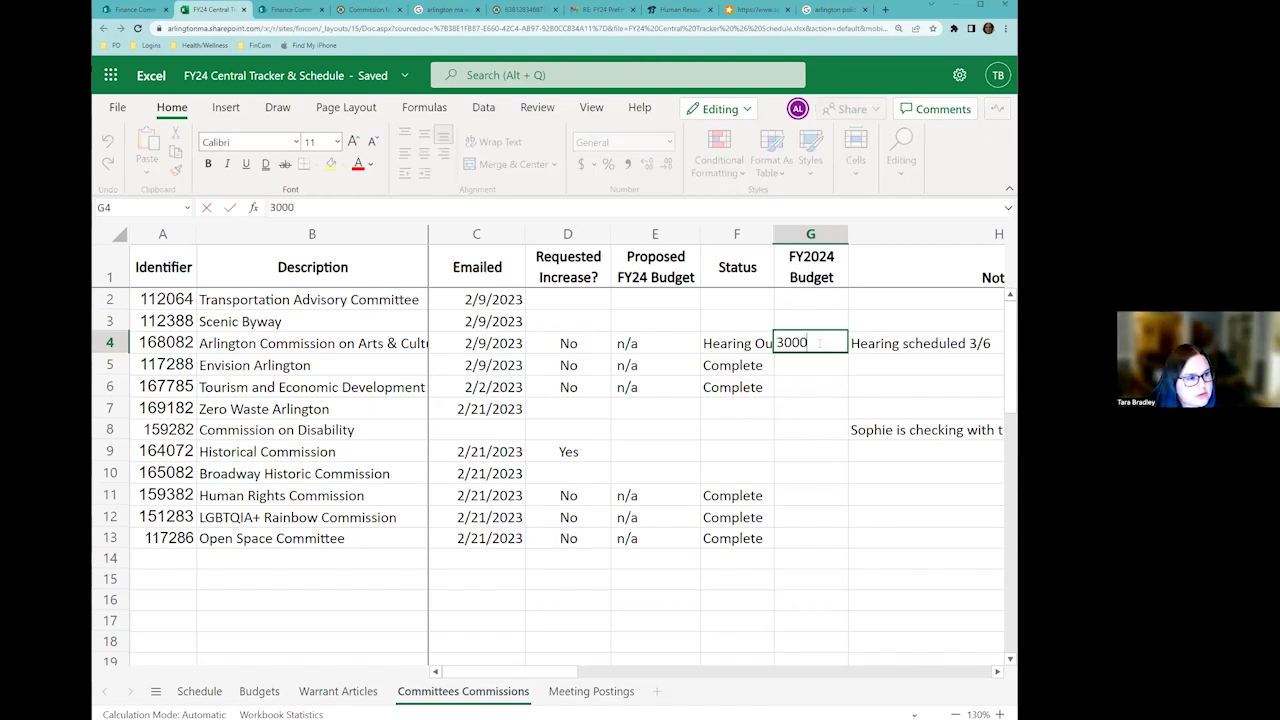
{"action": "key", "text": "BackSpace"}
{"action": "key", "text": "BackSpace"}
{"action": "key", "text": "BackSpace"}
{"action": "key", "text": "BackSpace"}
{"action": "key", "text": "Return"}
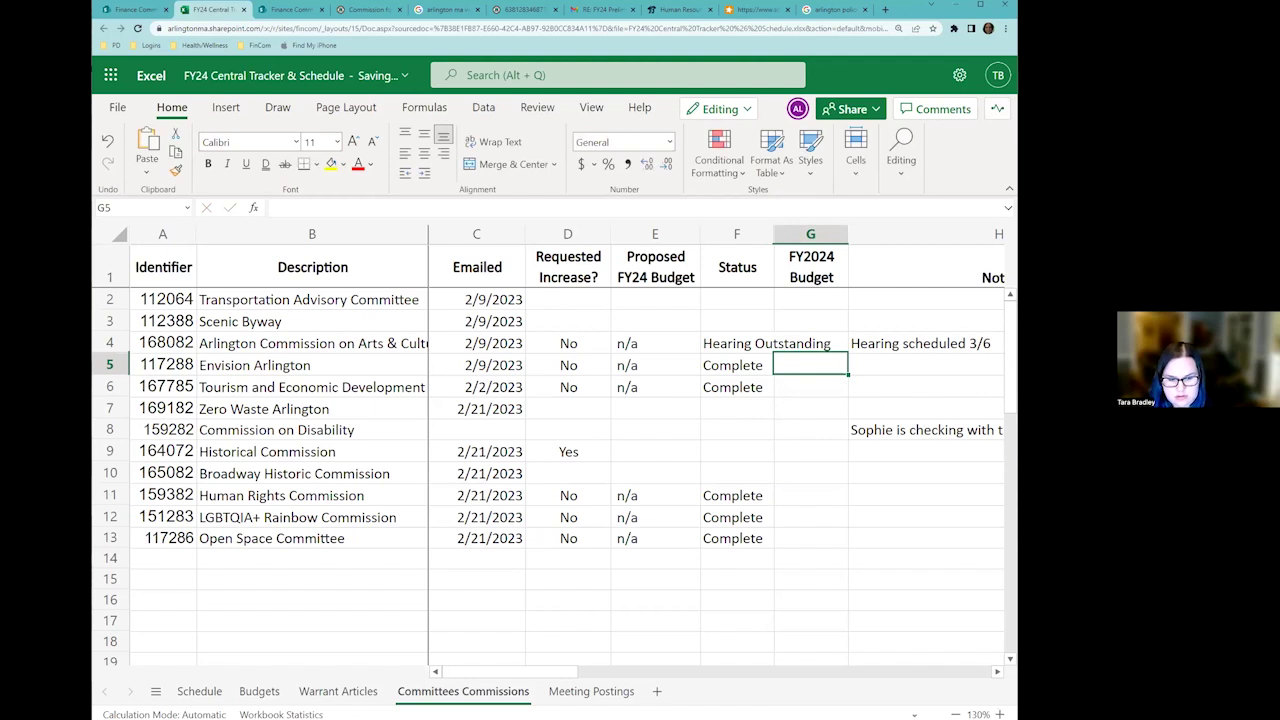
Enter FY2024 budgets of 3000 for Envision Arlington and 4275 for Tourism and Economic Development, and highlight both rows
{"action": "type", "text": "3000"}
{"action": "key", "text": "Return"}
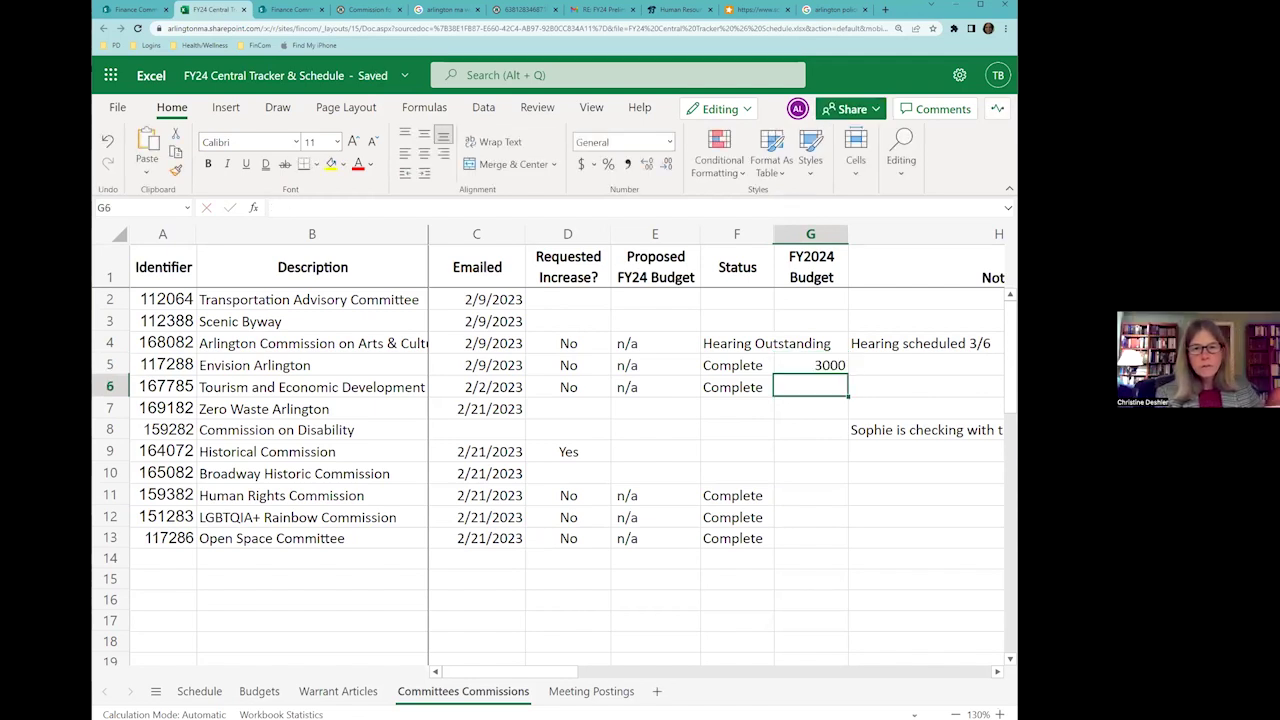
{"action": "type", "text": "4275"}
{"action": "key", "text": "Return"}
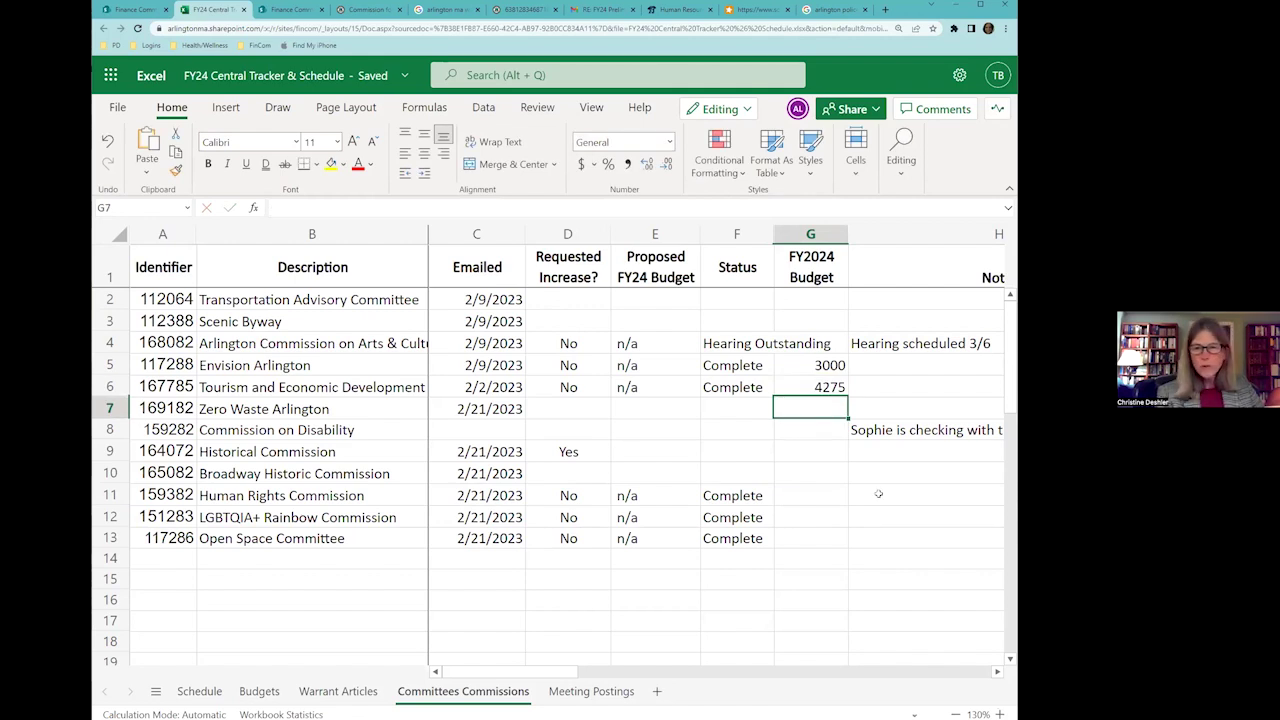
{"action": "left_click_drag", "start_coordinate": [796, 385], "coordinate": [170, 366]}
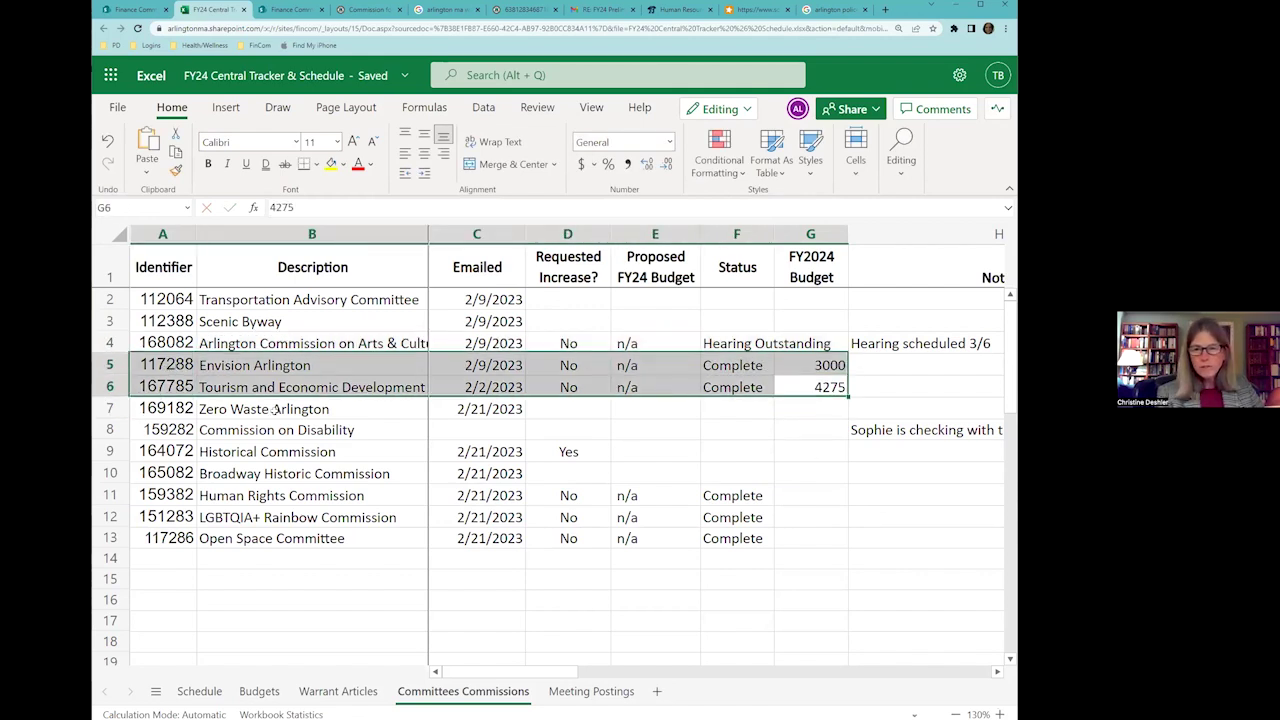
Enter FY2024 budgets of 7500 for Human Rights Commission, 4000 for LGBTQIA+ Rainbow Commission and 300 for Open Space Committee, and highlight these rows
{"action": "left_click", "coordinate": [786, 491]}
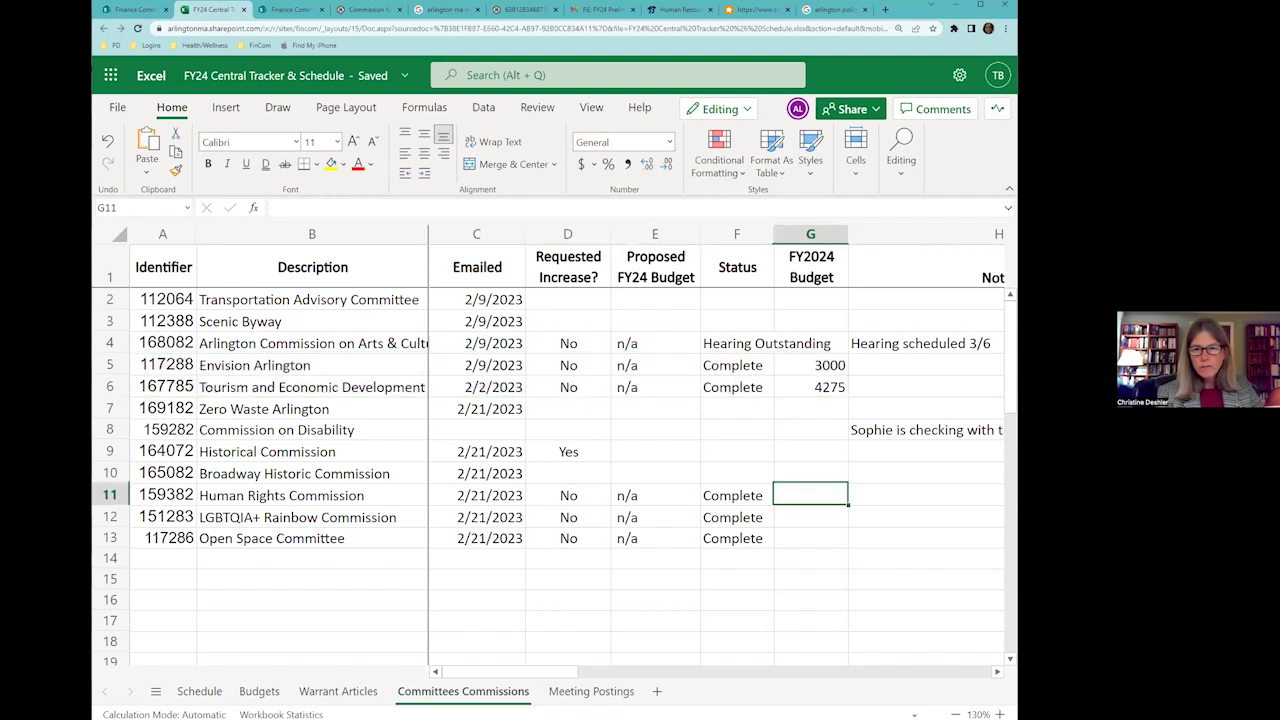
{"action": "type", "text": "7500"}
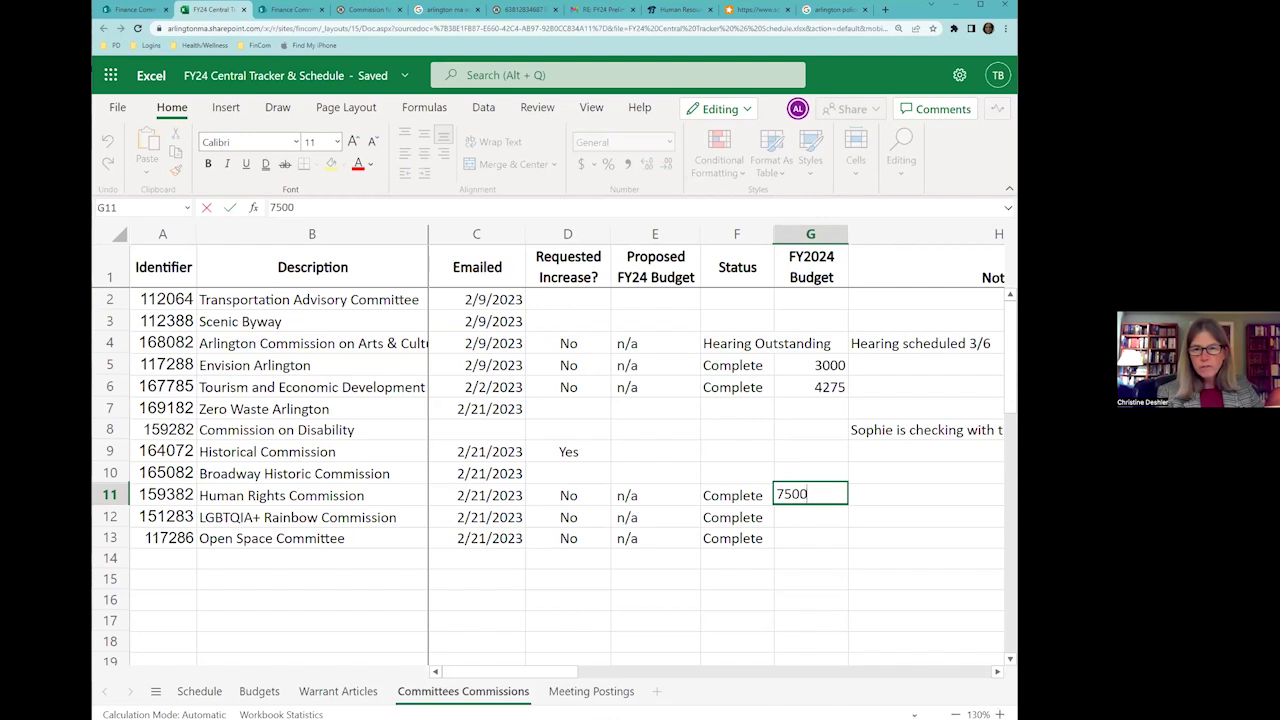
{"action": "key", "text": "Return"}
{"action": "type", "text": "4000"}
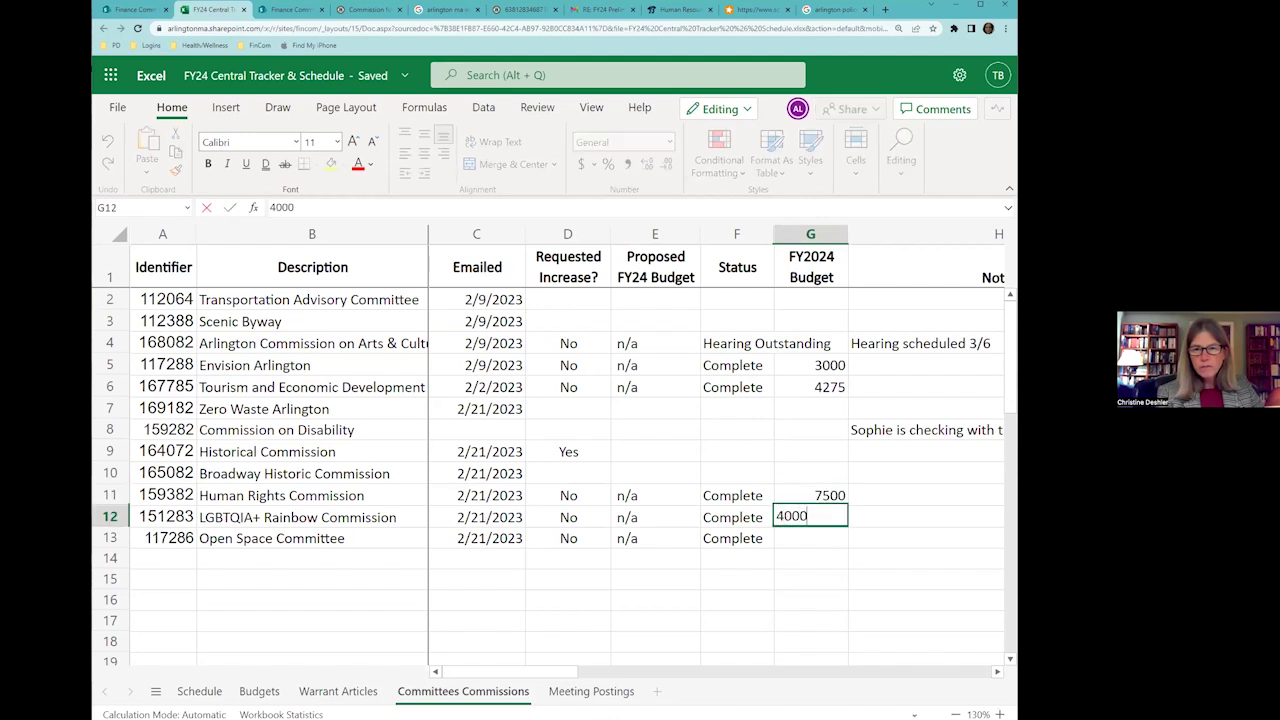
{"action": "key", "text": "Return"}
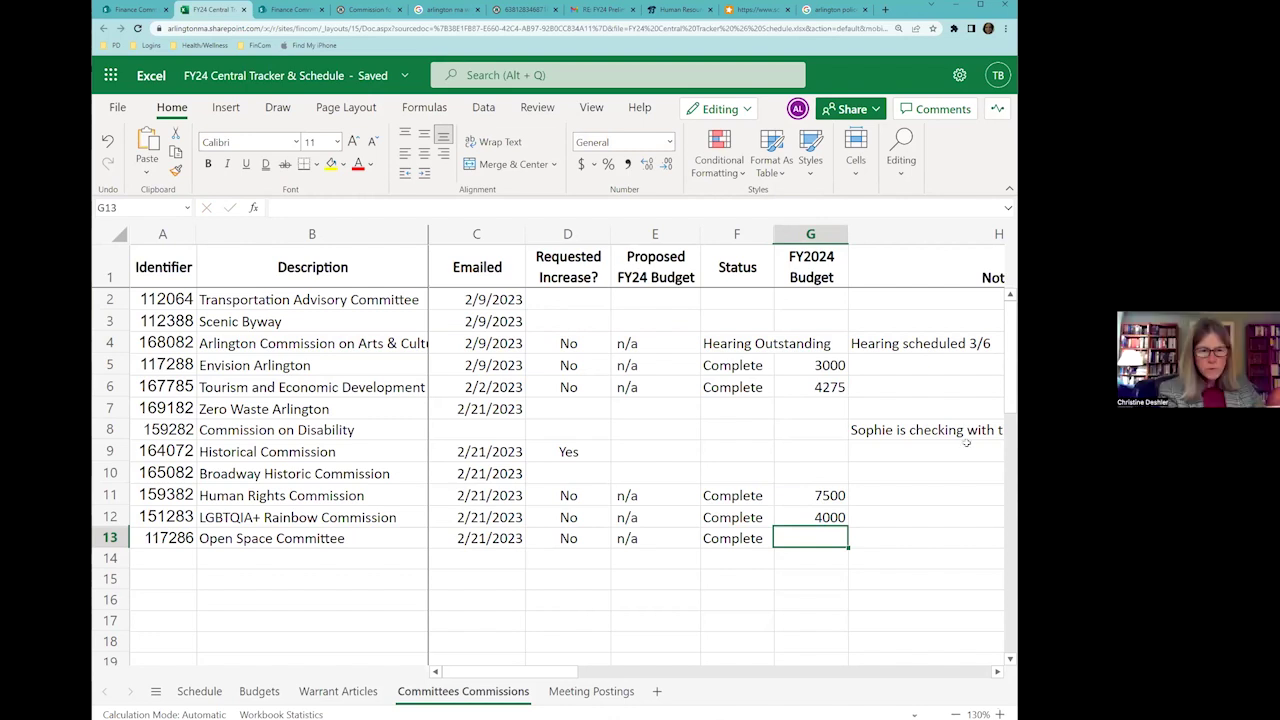
{"action": "type", "text": "300"}
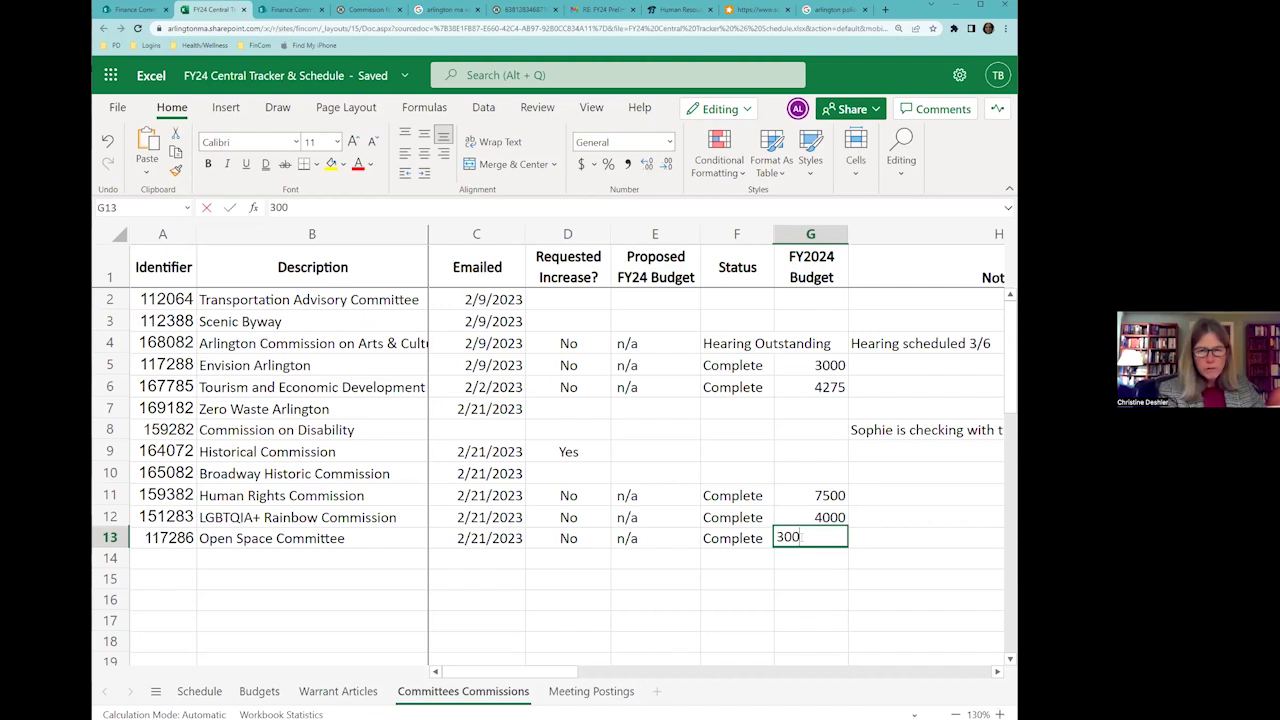
{"action": "left_click", "coordinate": [532, 472]}
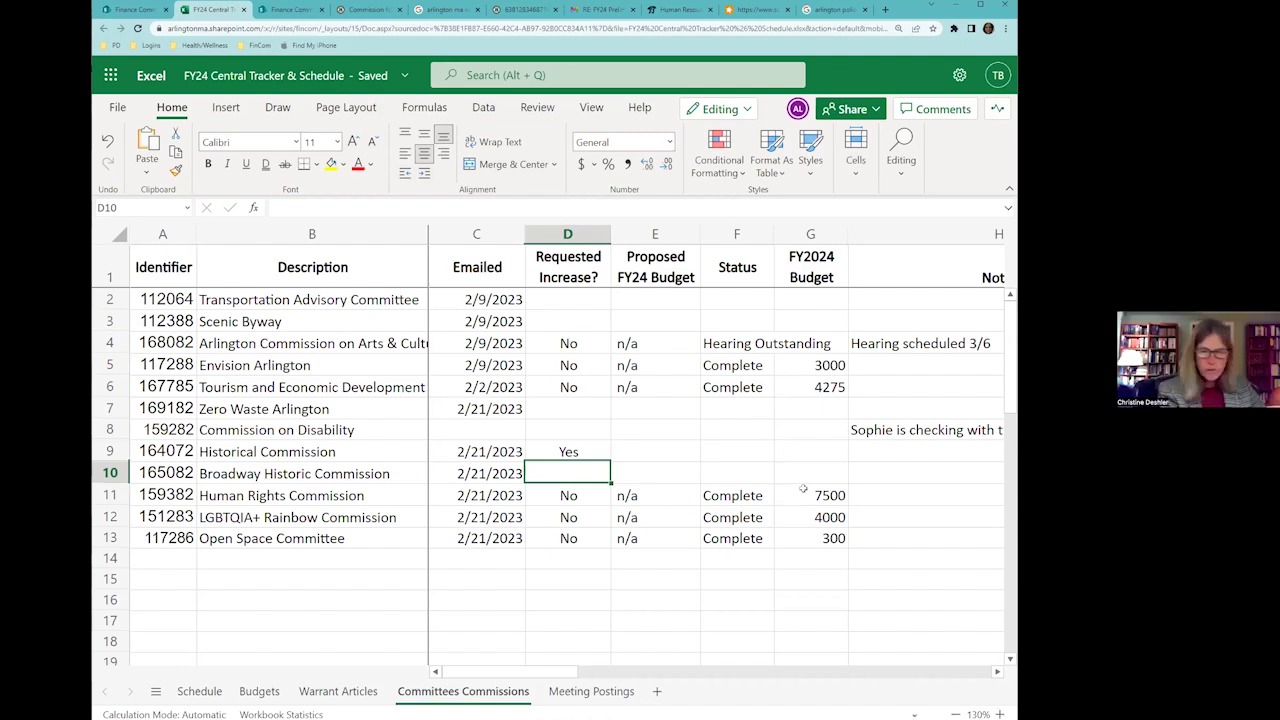
{"action": "left_click_drag", "start_coordinate": [803, 489], "coordinate": [130, 537]}
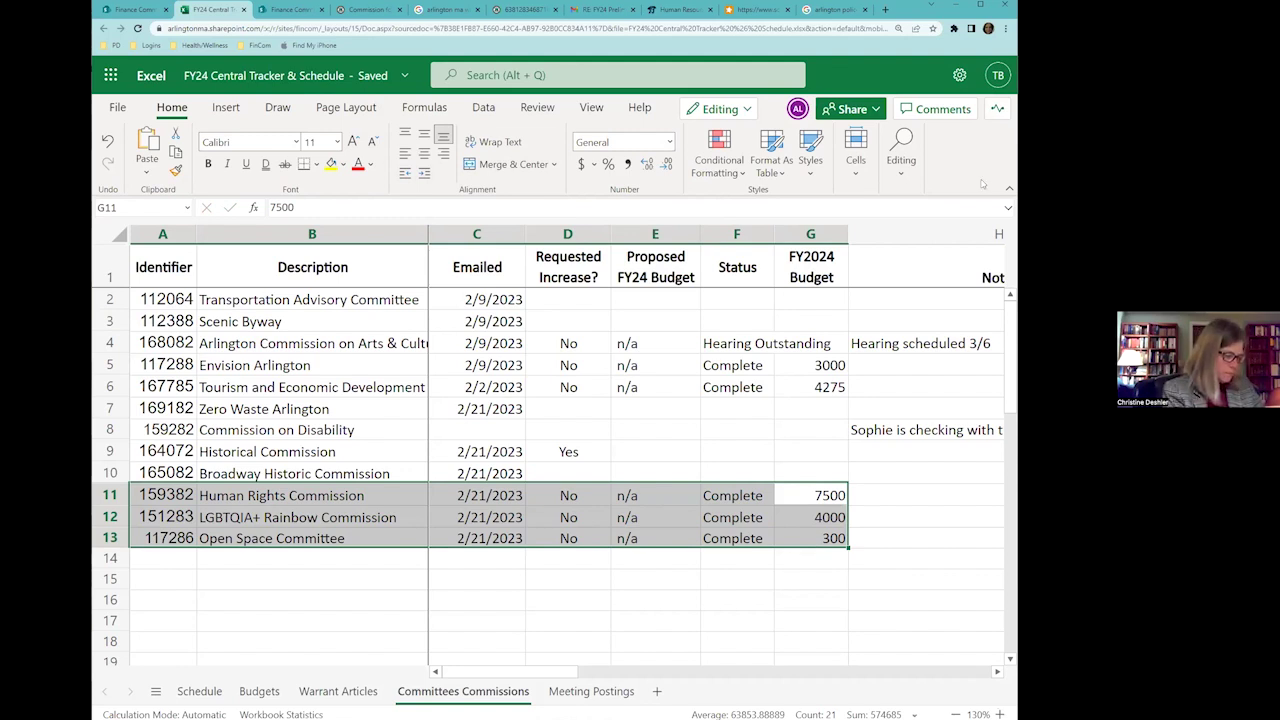
Format the FY2024 Budget column as US dollar accounting and select the budget amounts in G5:G13
{"action": "left_click", "coordinate": [820, 234]}
{"action": "left_click", "coordinate": [593, 164]}
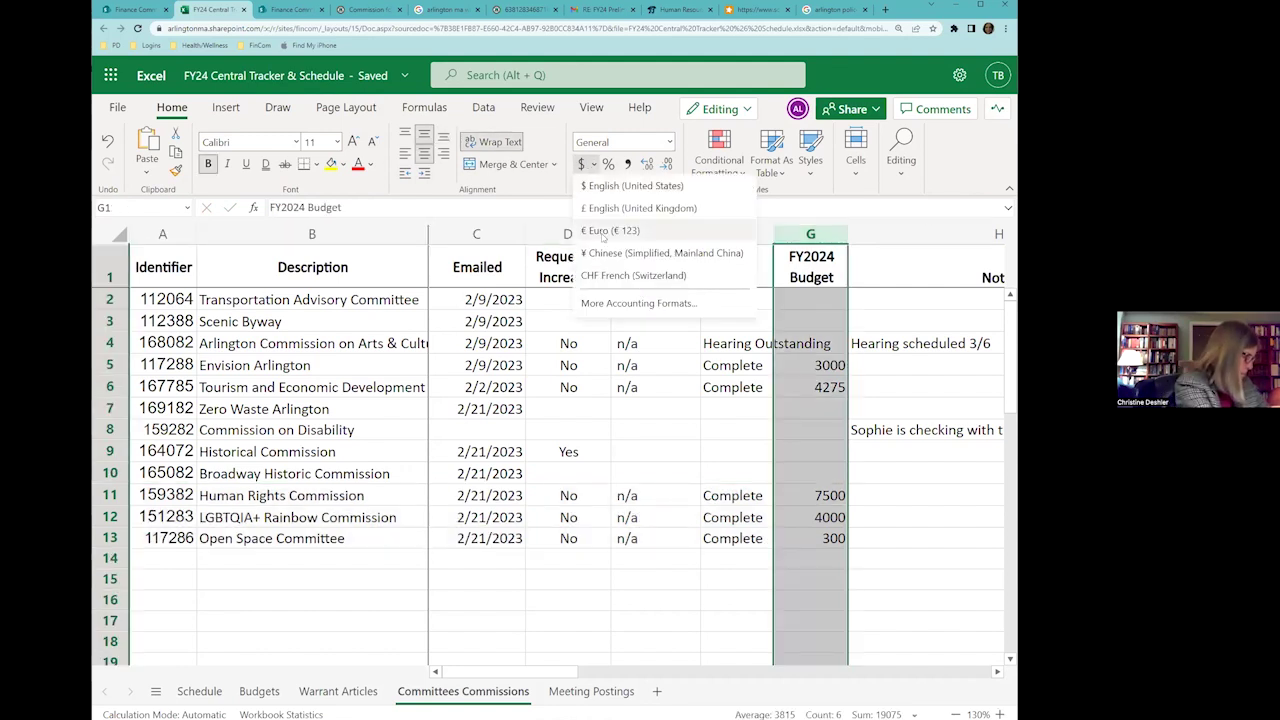
{"action": "left_click", "coordinate": [634, 186]}
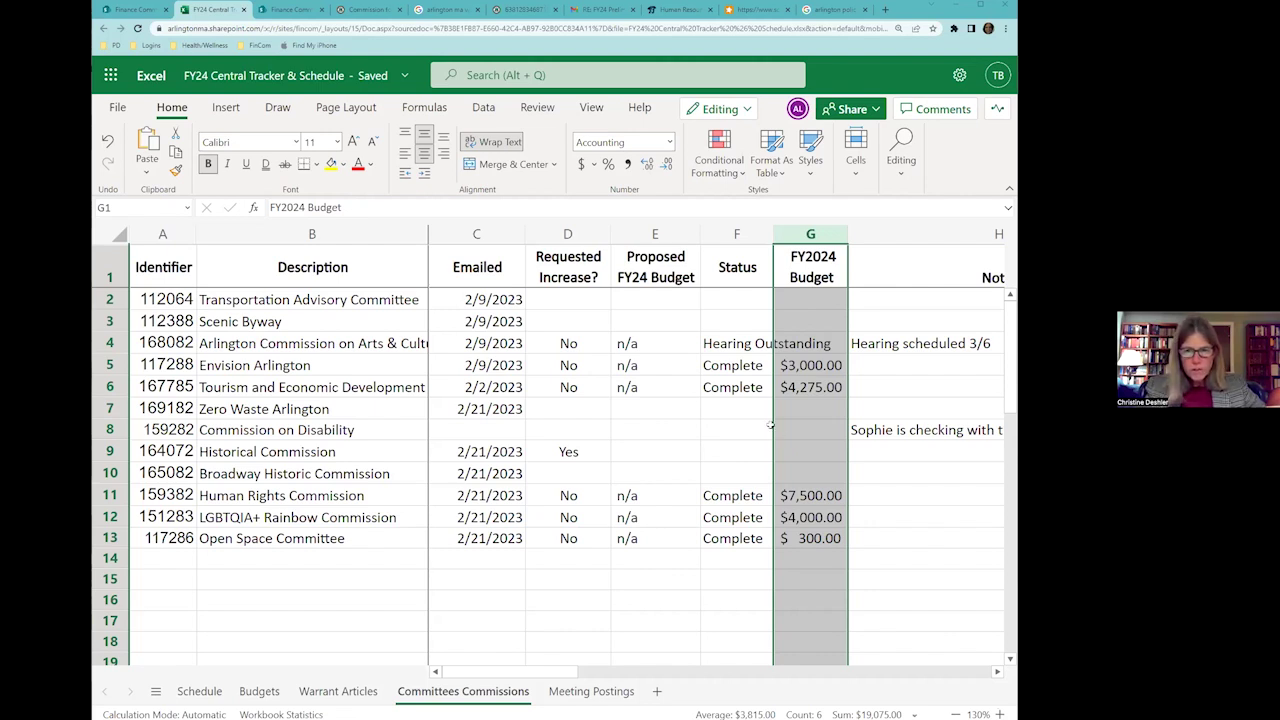
{"action": "left_click_drag", "start_coordinate": [810, 365], "coordinate": [797, 537]}
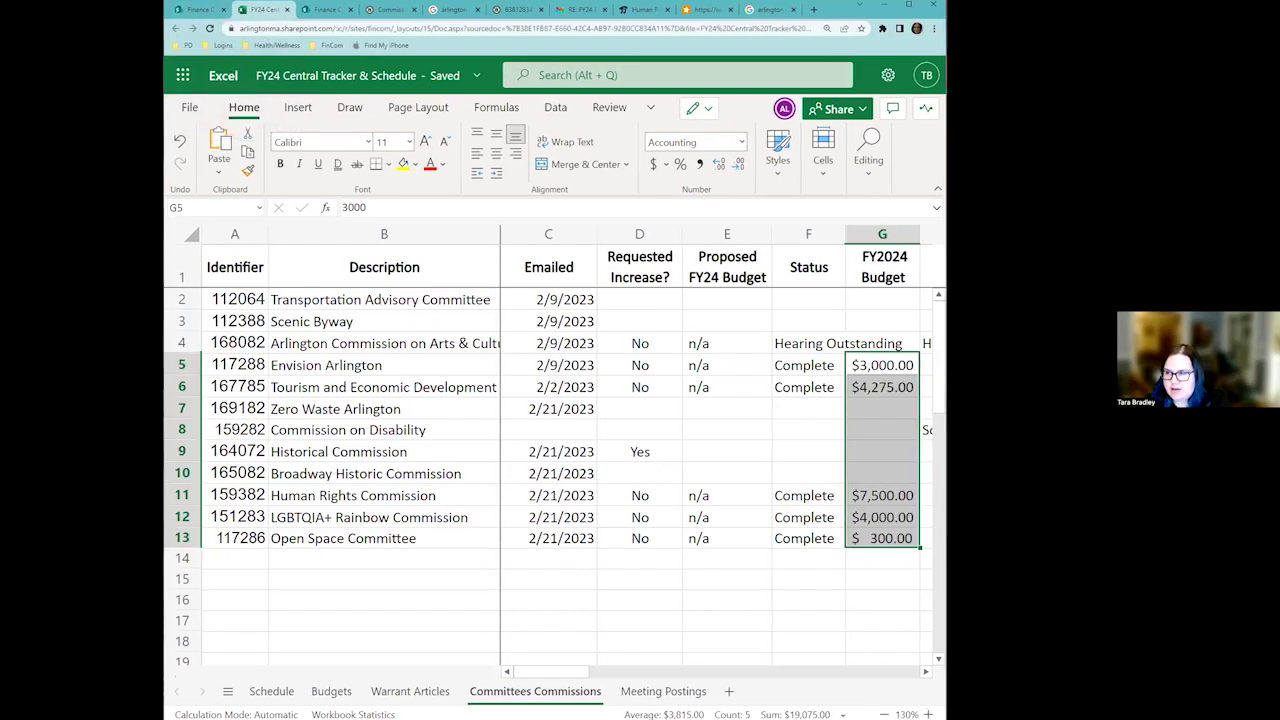
Switch to the draft Annual Town Meeting warrant PDF and search it for "harry bar"
{"action": "left_click", "coordinate": [325, 9]}
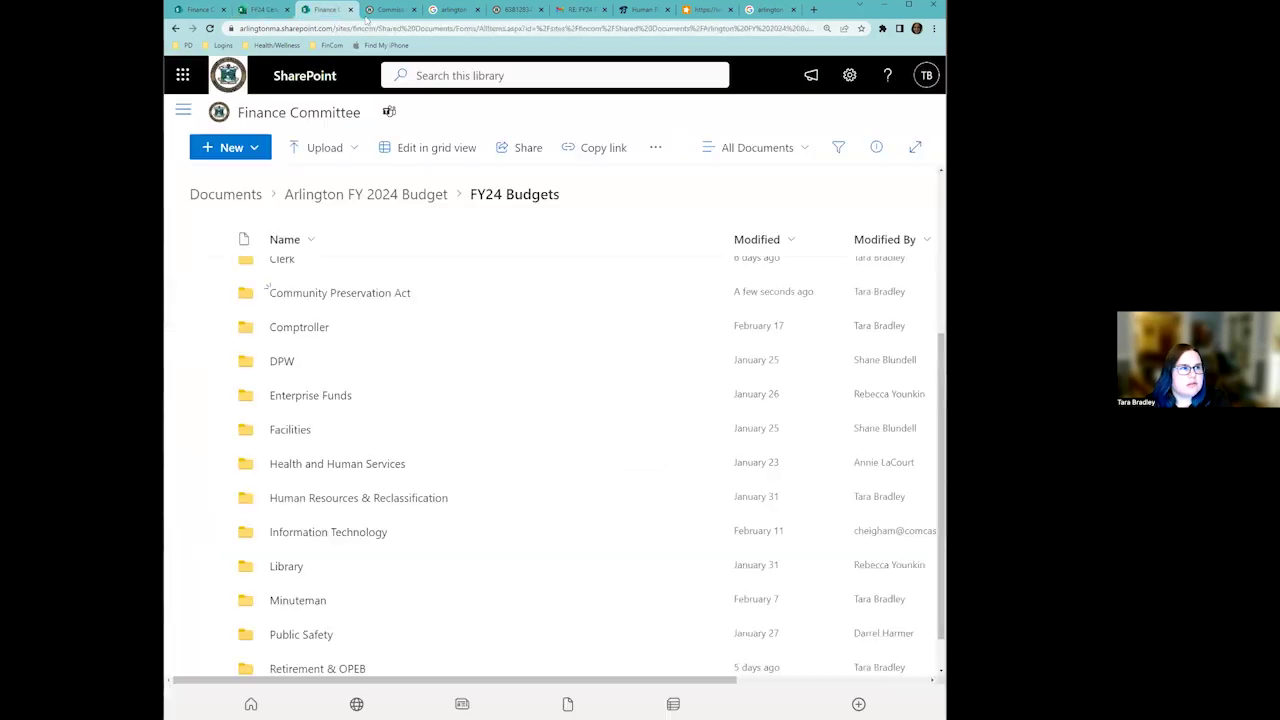
{"action": "left_click", "coordinate": [390, 9]}
{"action": "left_click", "coordinate": [452, 9]}
{"action": "left_click", "coordinate": [530, 9]}
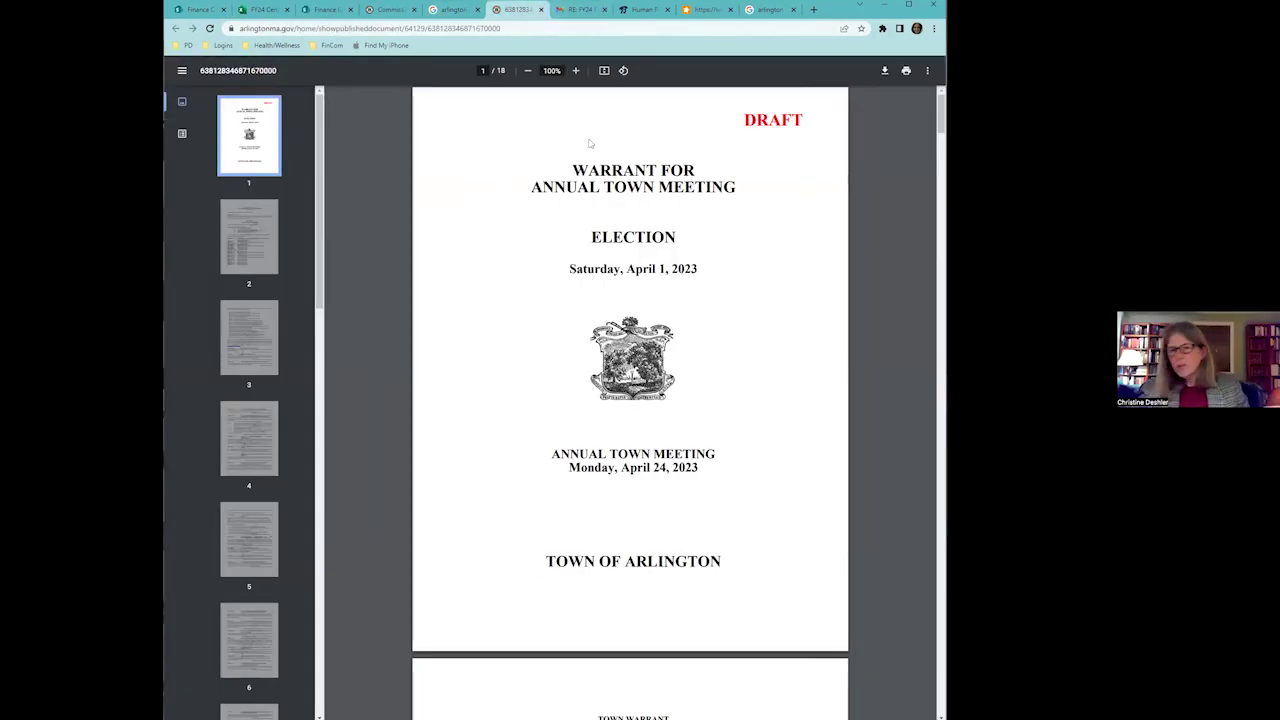
{"action": "key", "text": "ctrl+f"}
{"action": "type", "text": "harry ba"}
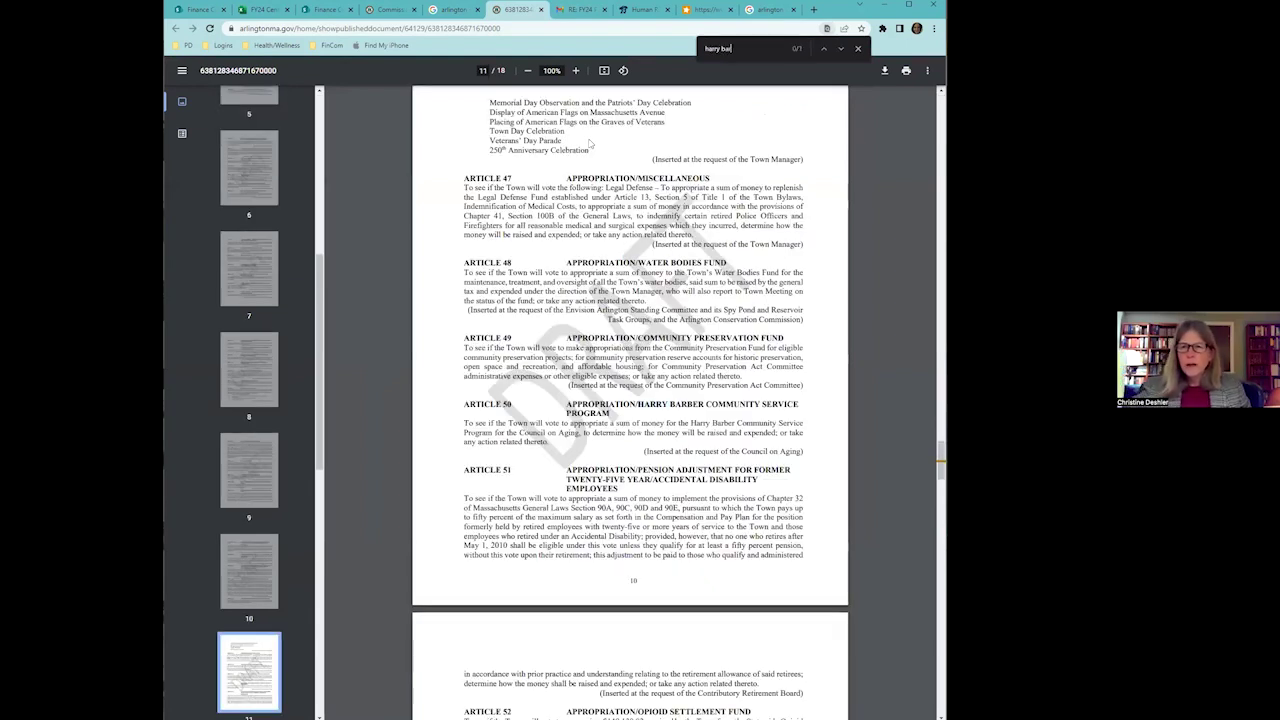
{"action": "type", "text": "r"}
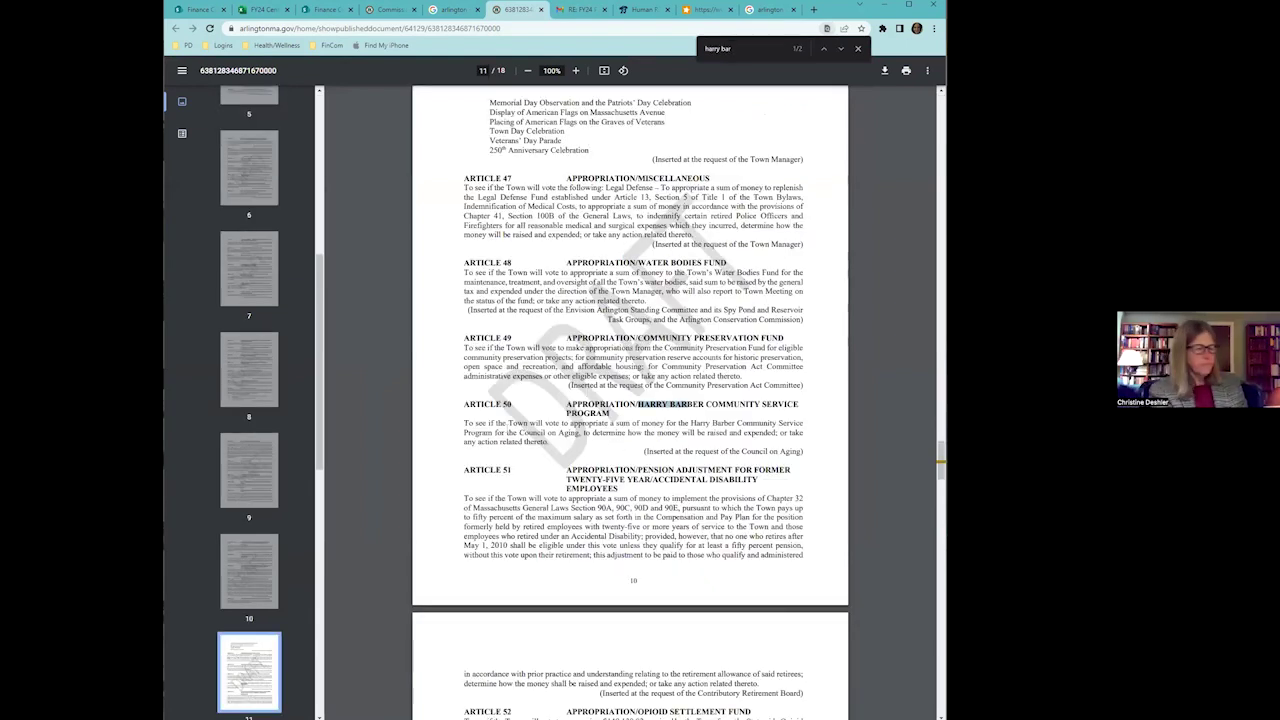